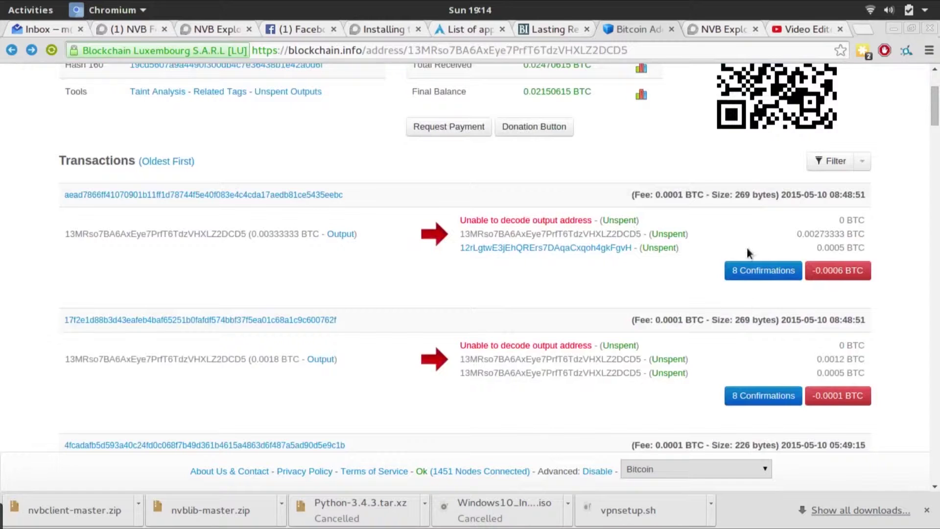
Step: Review the summary and recent transactions on the Bitcoin address page
scroll(673, 238, "up", 3)
scroll(672, 237, "up", 1)
scroll(672, 237, "down", 5)
scroll(674, 236, "up", 2)
scroll(673, 237, "up", 3)
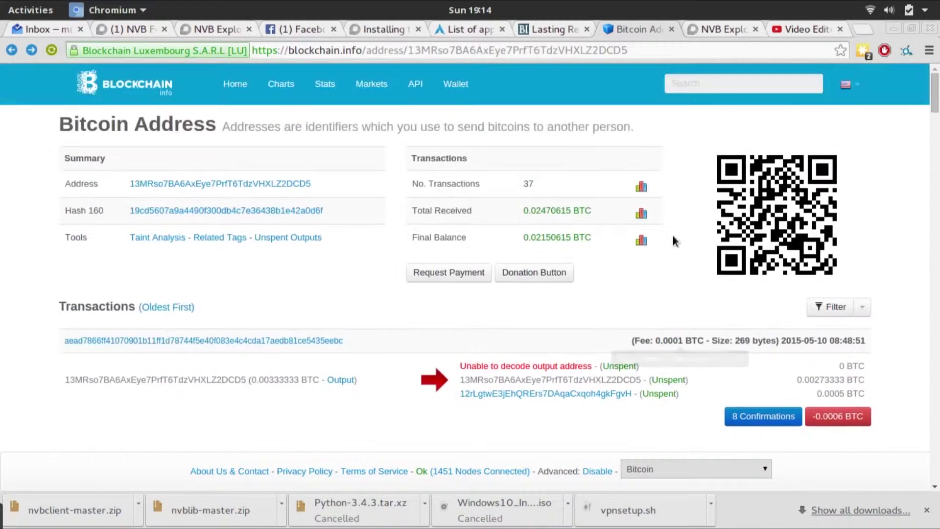
Step: Open the general info in the NVB Explorer, refresh its data and check the chain height
left_click(717, 30)
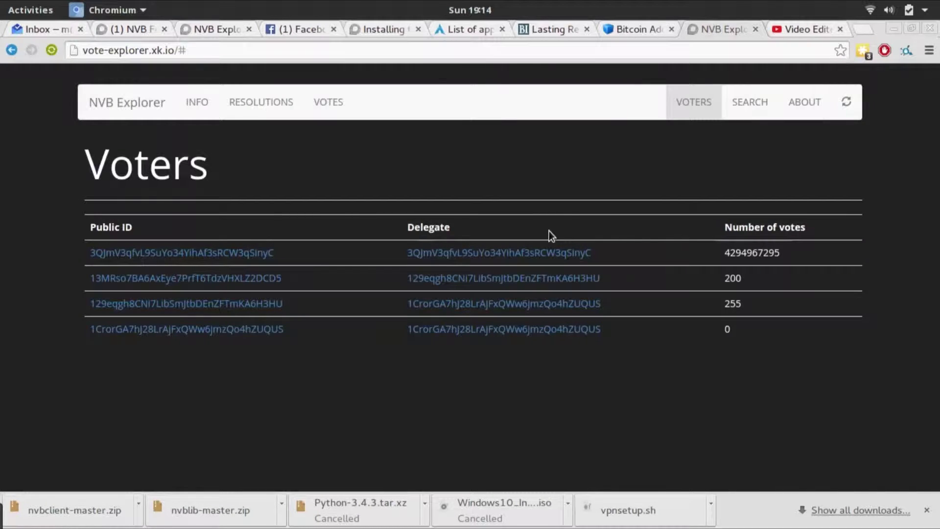
left_click(183, 110)
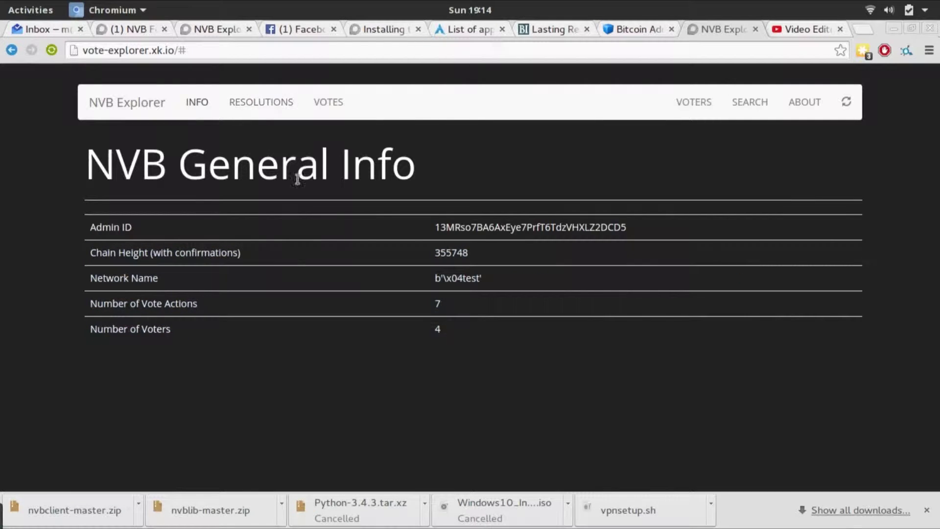
left_click(846, 101)
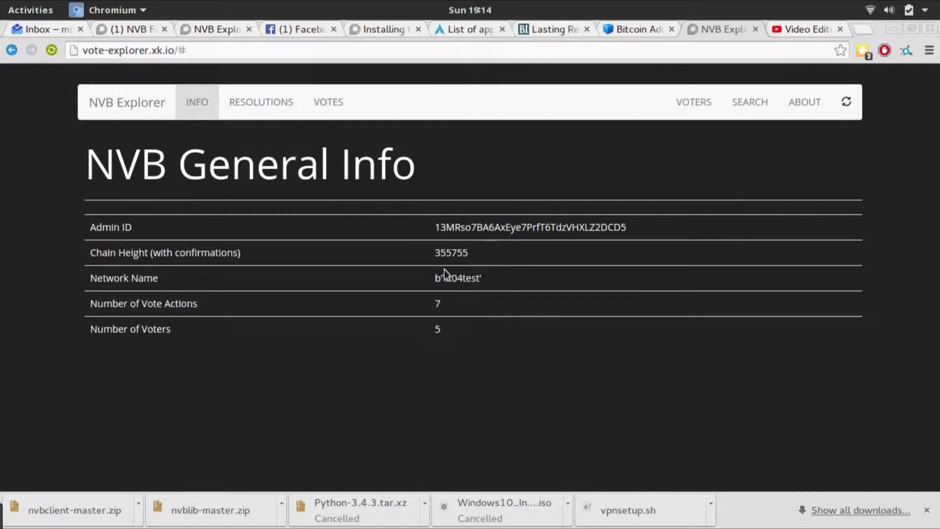
left_click_drag(433, 253, 476, 253)
left_click(475, 263)
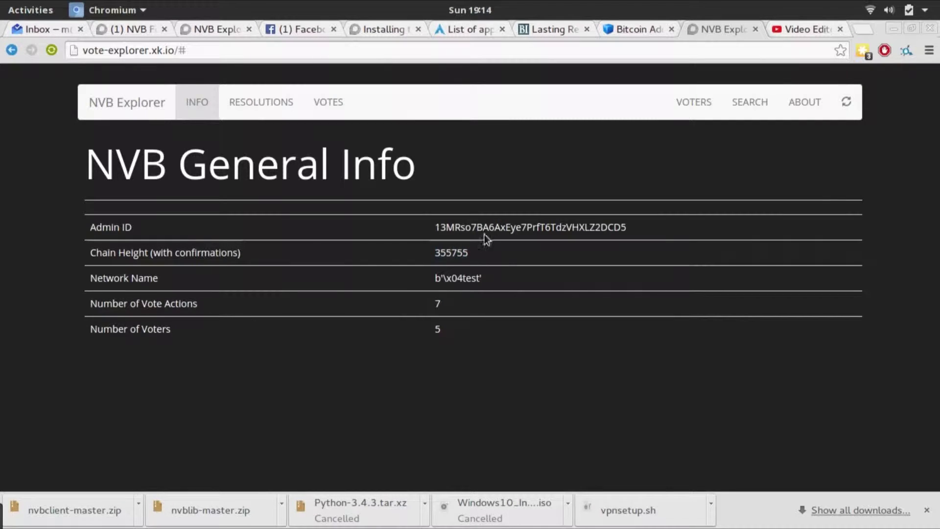
left_click_drag(83, 51, 245, 50)
left_click(245, 50)
double_click(443, 259)
left_click(509, 256)
Step: Open the newest transaction of the Bitcoin address on blockchain.info to check which block includes it
left_click(624, 31)
left_click(250, 339)
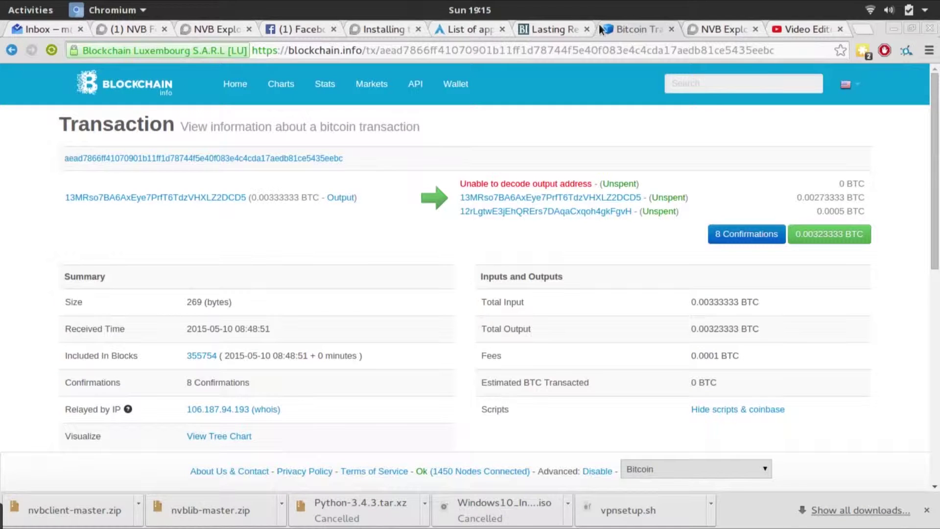
Step: Return to the NVB Explorer's general info and check the number of voters
left_click(696, 30)
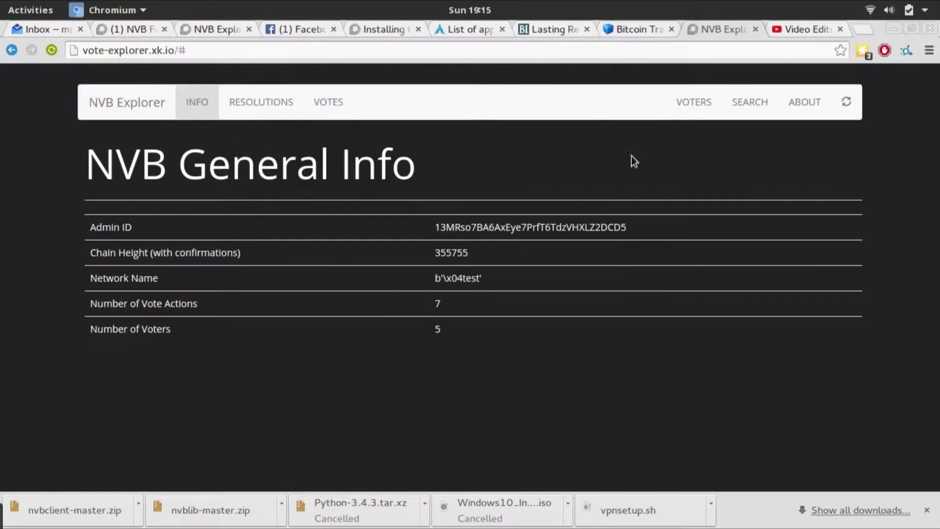
left_click_drag(89, 329, 491, 329)
left_click(491, 330)
Step: Show the refreshed Voters list in the NVB Explorer and close the browser's downloads bar
left_click(705, 102)
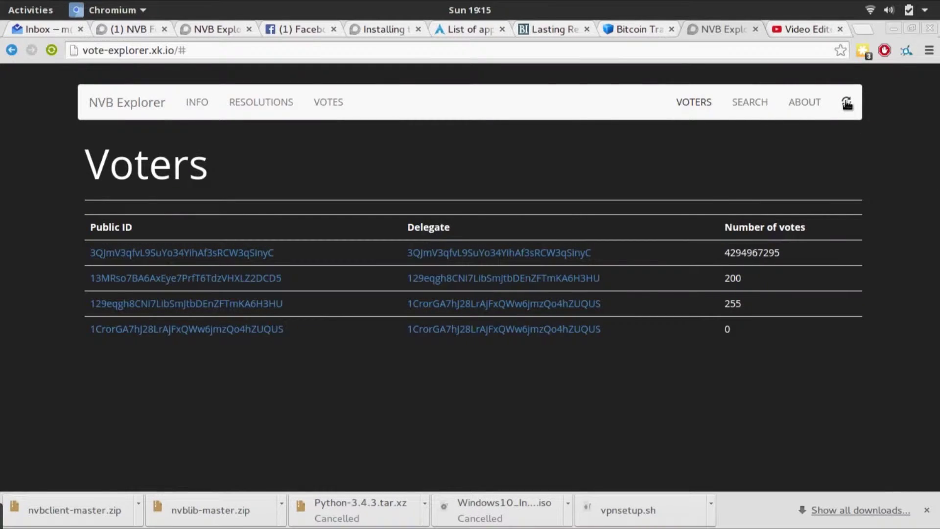
left_click(926, 511)
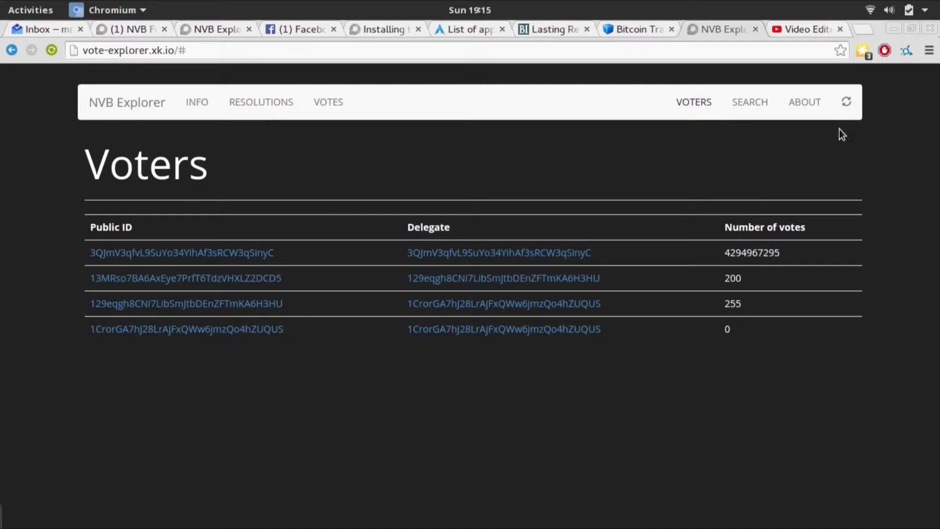
left_click(852, 103)
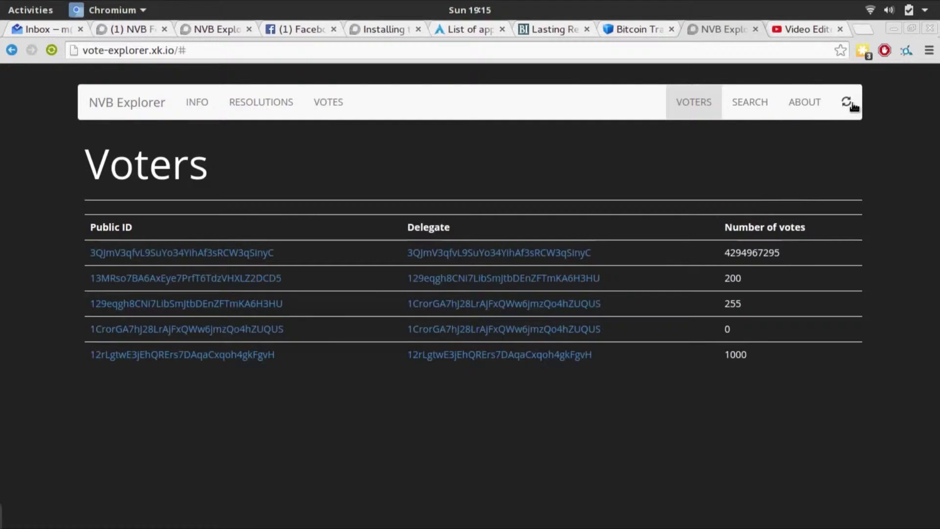
Step: Examine the public ID, delegate and vote count of the last voter listed and open that voter's details
left_click_drag(77, 352, 364, 348)
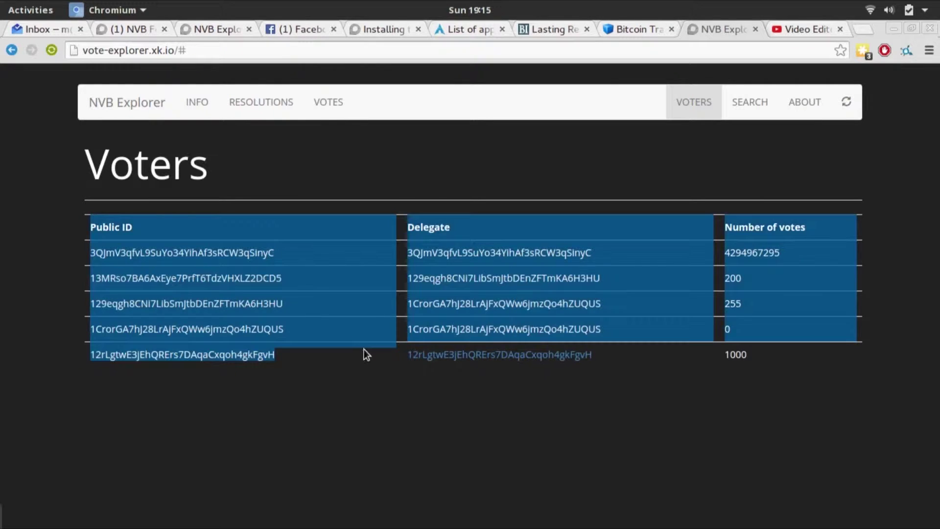
left_click(356, 354)
double_click(730, 352)
left_click_drag(606, 355, 87, 358)
left_click(71, 356)
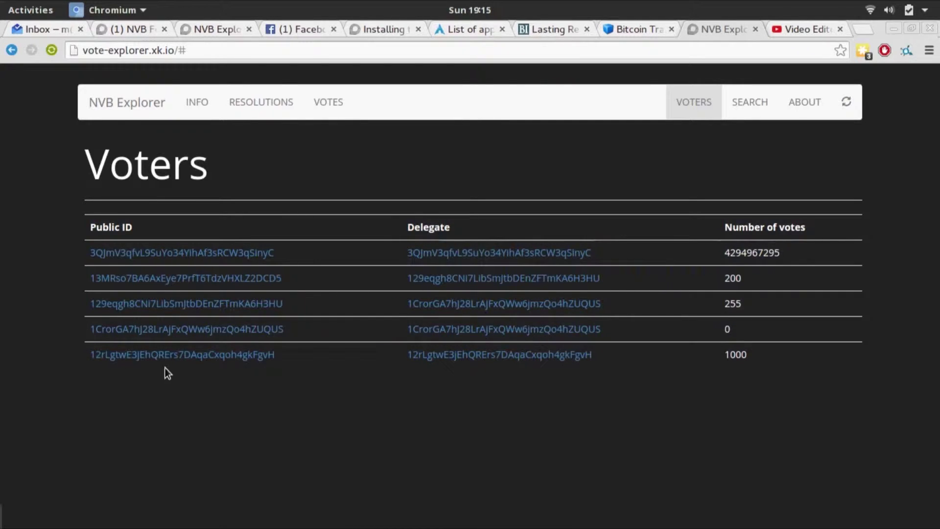
left_click(169, 355)
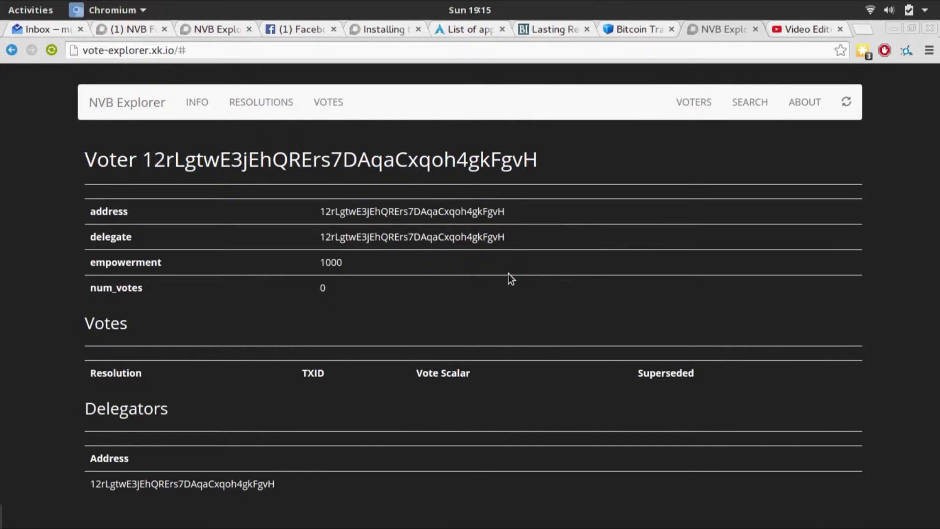
Step: Switch to the Win10 Demo virtual machine, show it full screen and dismiss the Start menu
mouse_move(1, 1)
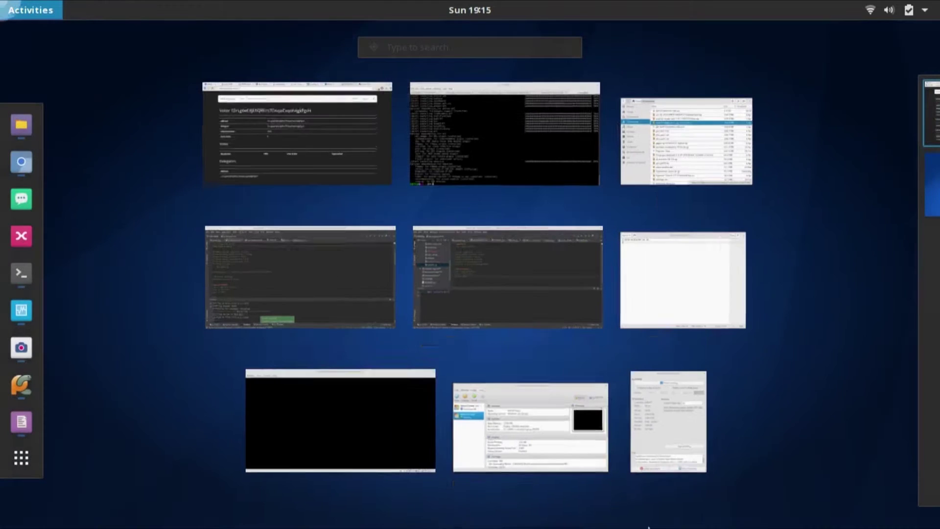
left_click(329, 451)
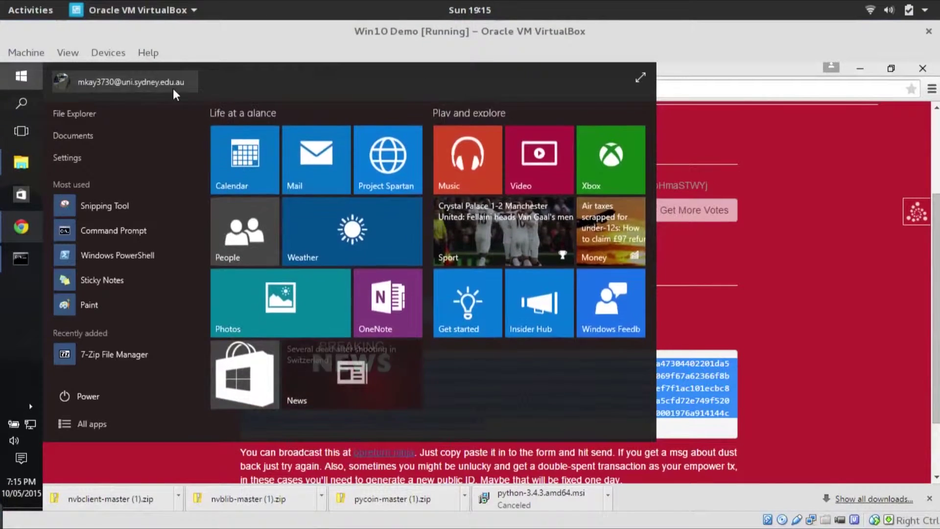
key("Control_R+f")
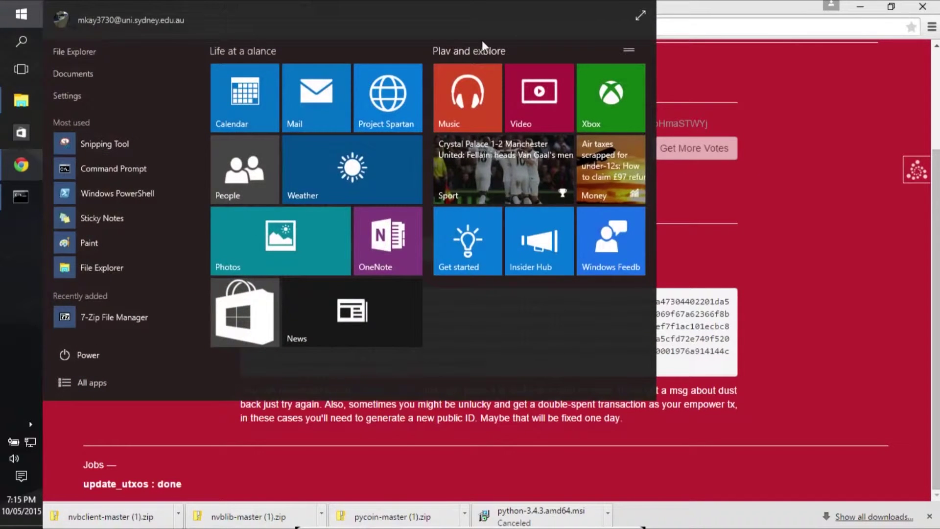
key("Escape")
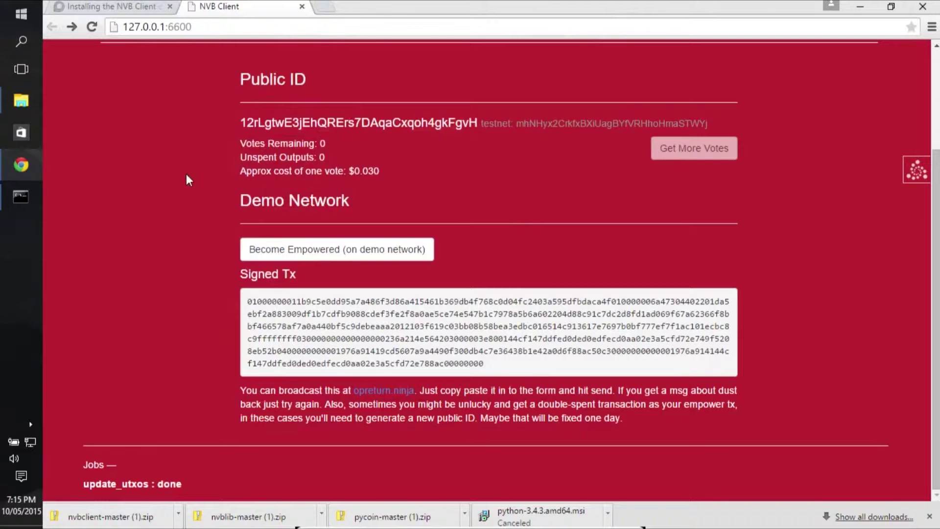
Step: Examine the public ID, votes remaining and unspent outputs on the NVB Client's Info page
double_click(351, 123)
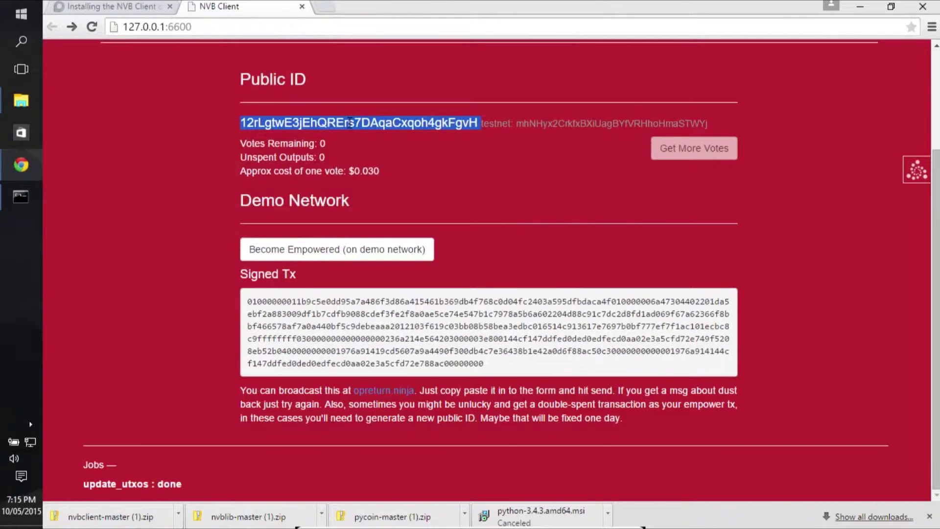
scroll(144, 196, "up", 3)
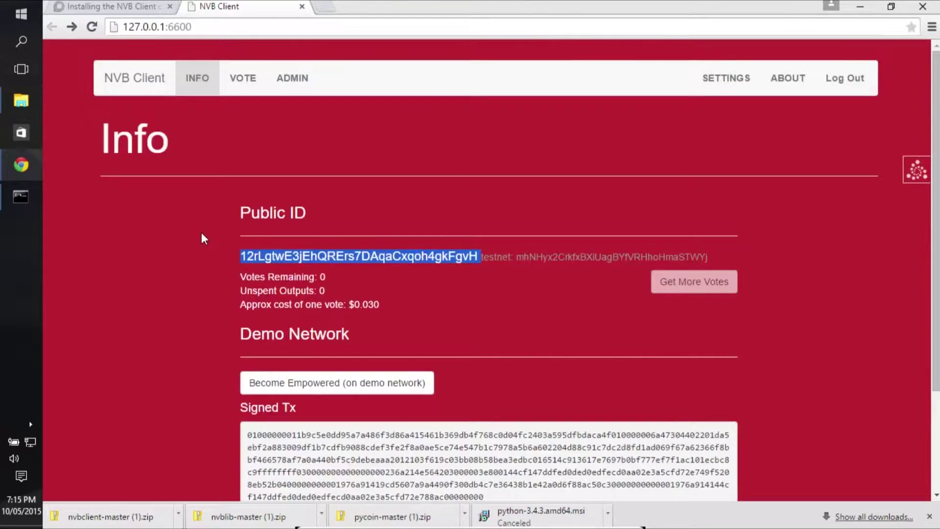
left_click_drag(237, 278, 431, 313)
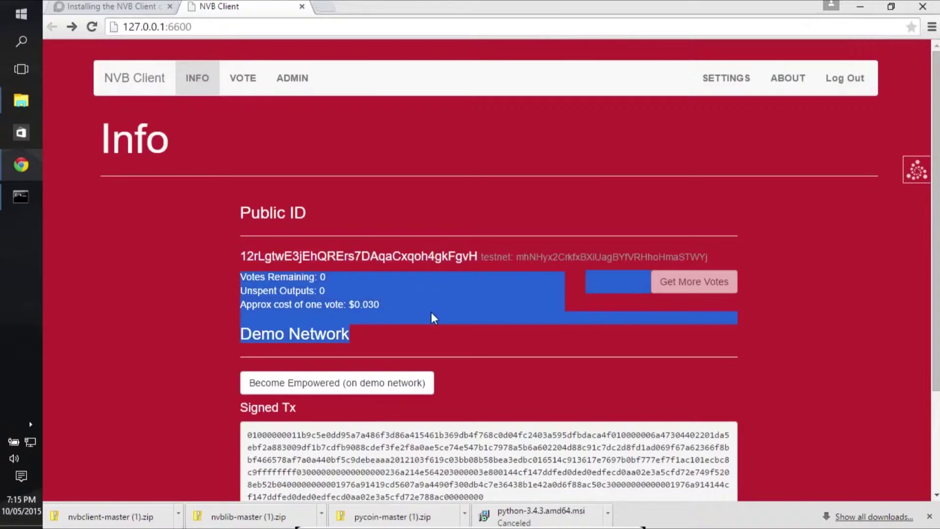
left_click(331, 293)
left_click_drag(331, 293, 240, 275)
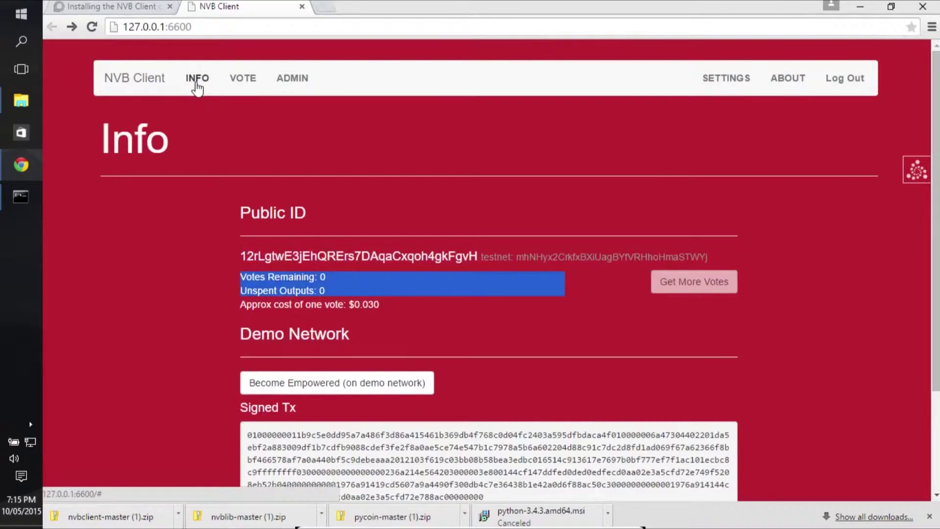
Step: Reload the NVB Client's Info page and log in with the client password
left_click(199, 84)
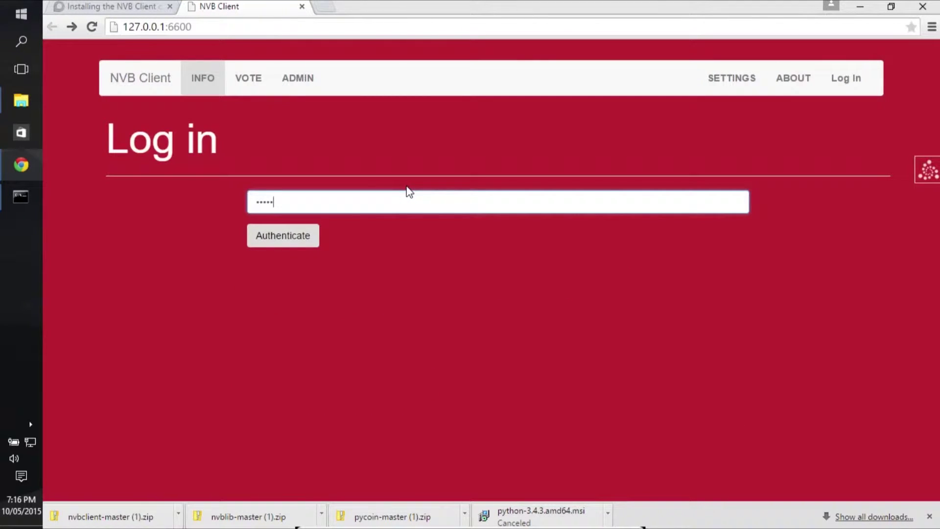
key("Return")
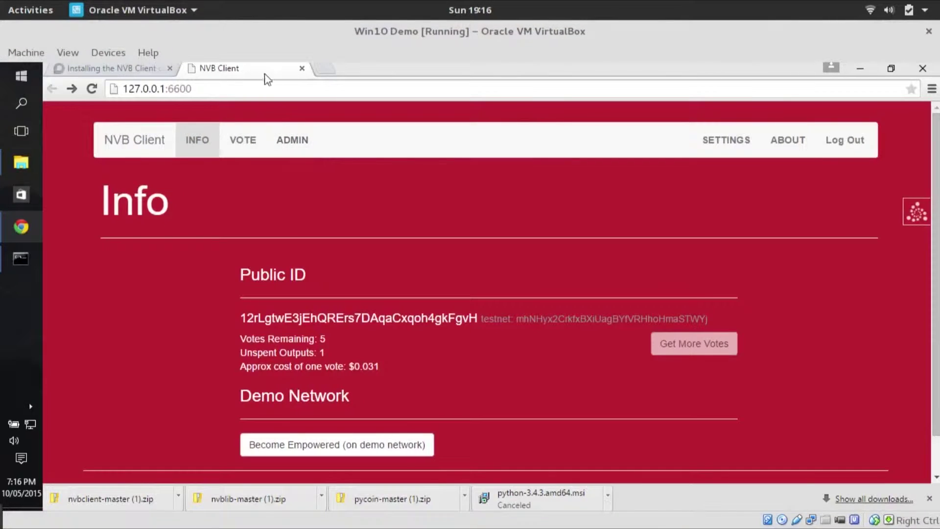
Step: Switch to Chromium on the host and open the NVB Client at 127.0.0.1:5500 in a new tab
mouse_move(1, 1)
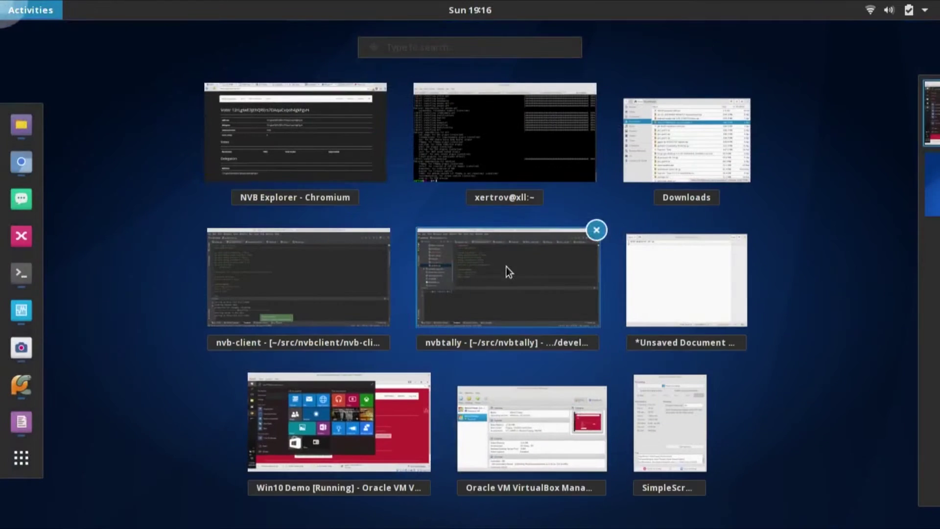
left_click(235, 121)
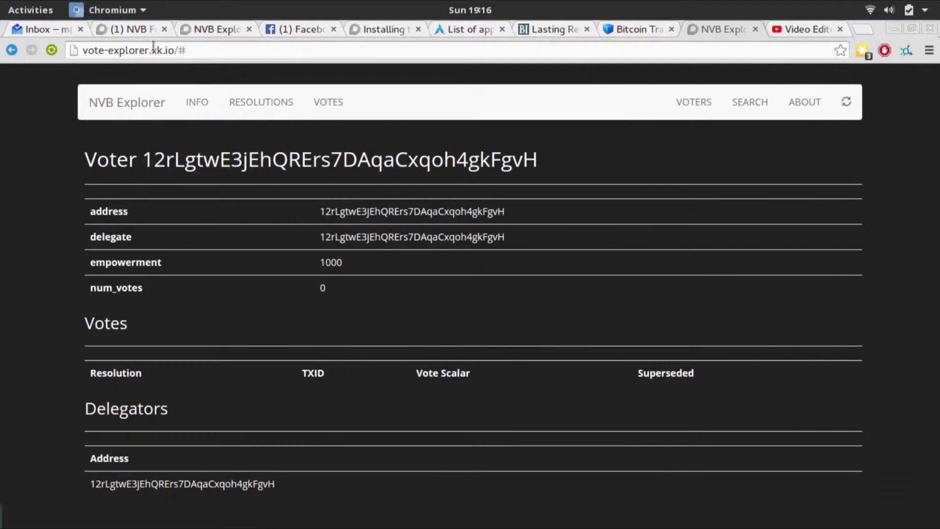
key("ctrl+t")
type("12")
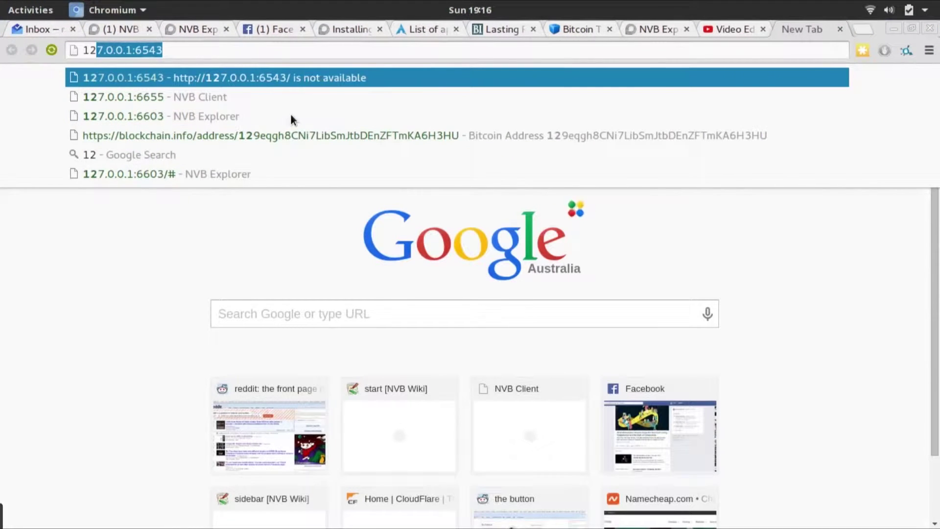
key("Right")
key("ctrl+BackSpace")
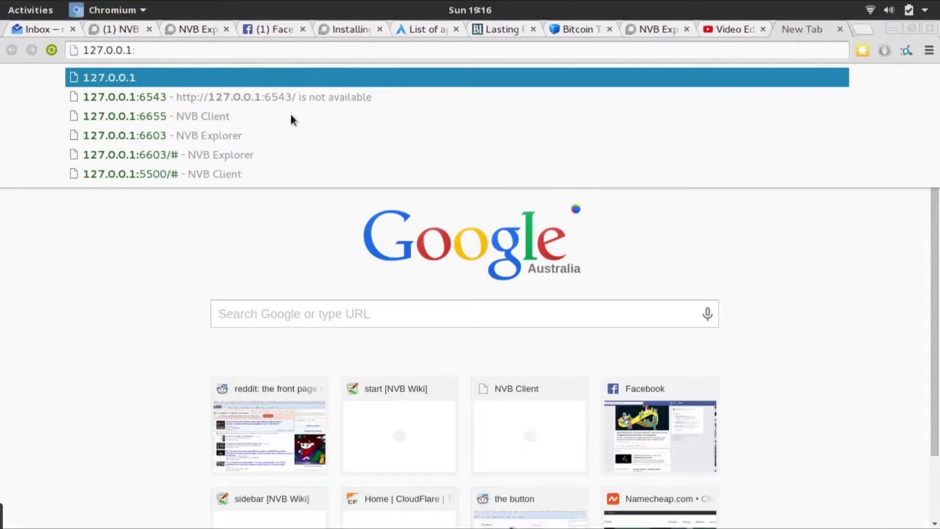
type("5")
key("Return")
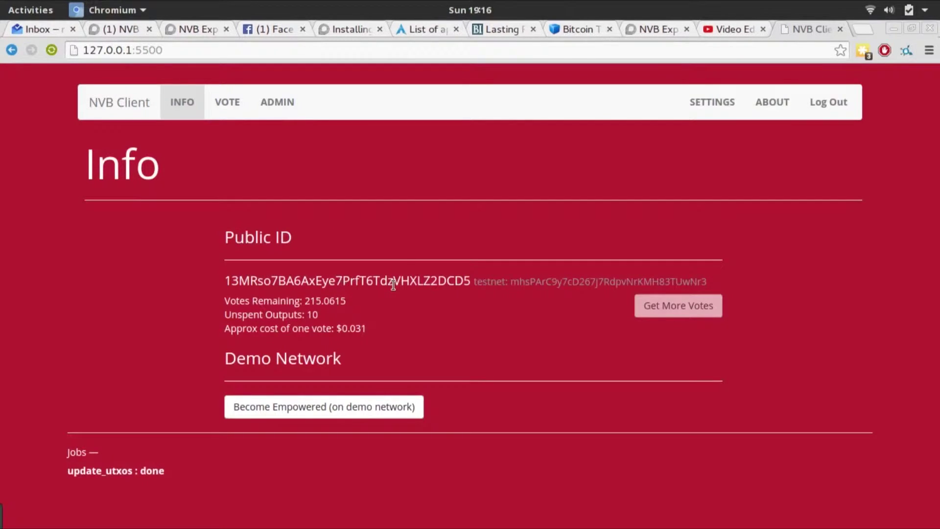
Step: In the NVB Client's Admin section, enter T-005 as the name of a new resolution
left_click(277, 101)
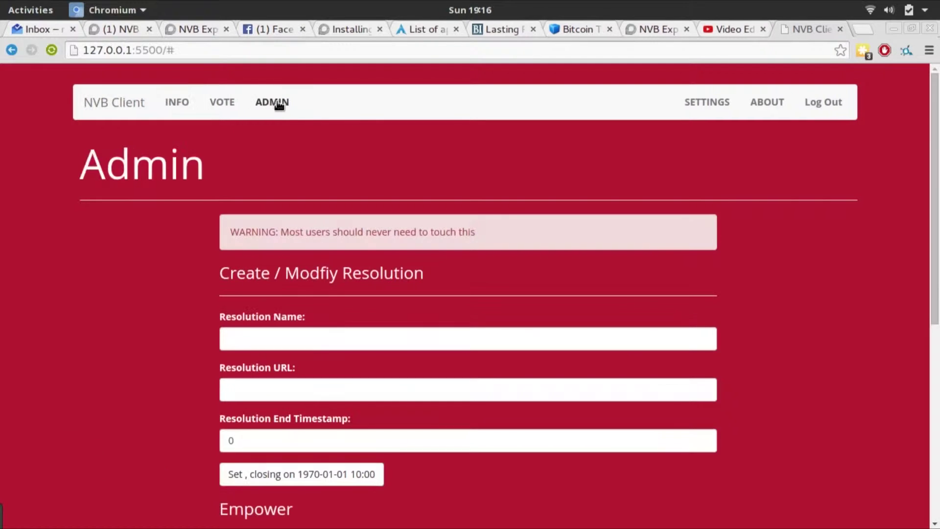
scroll(431, 245, "down", 3)
left_click(338, 264)
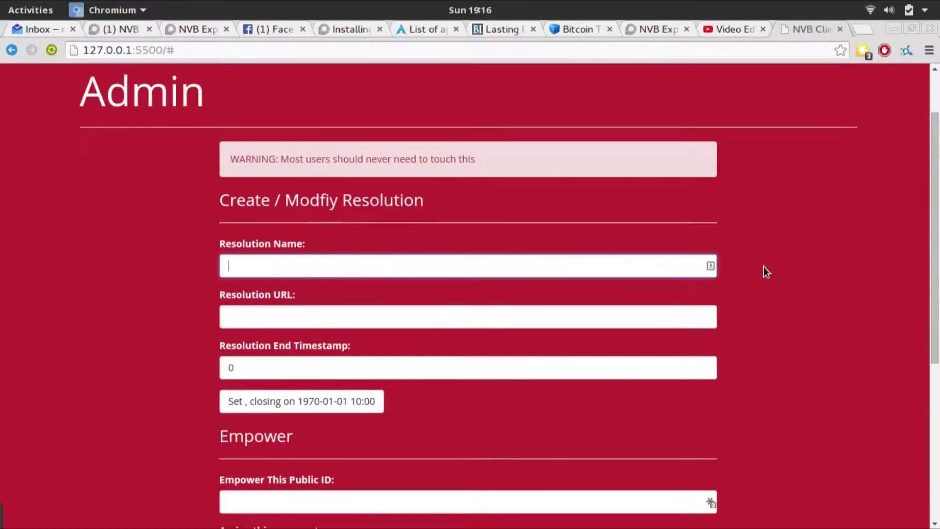
type("T-005")
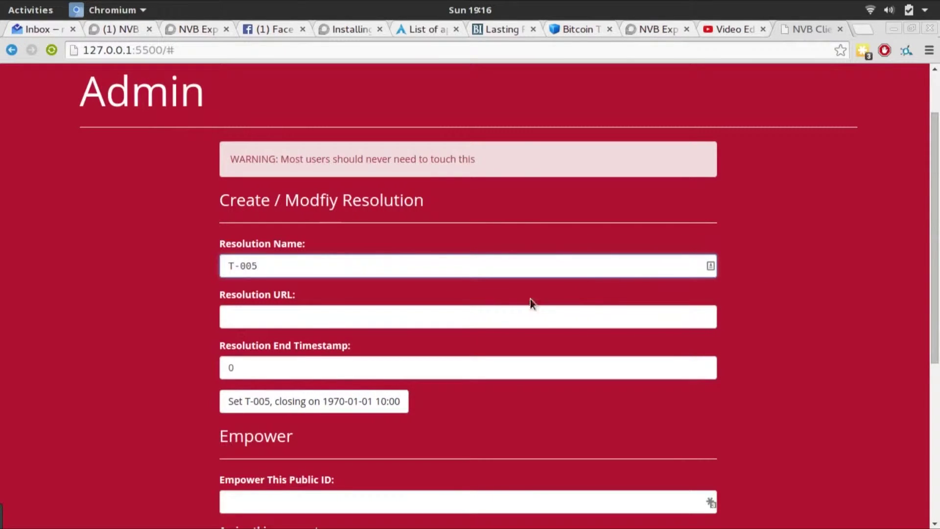
left_click(490, 314)
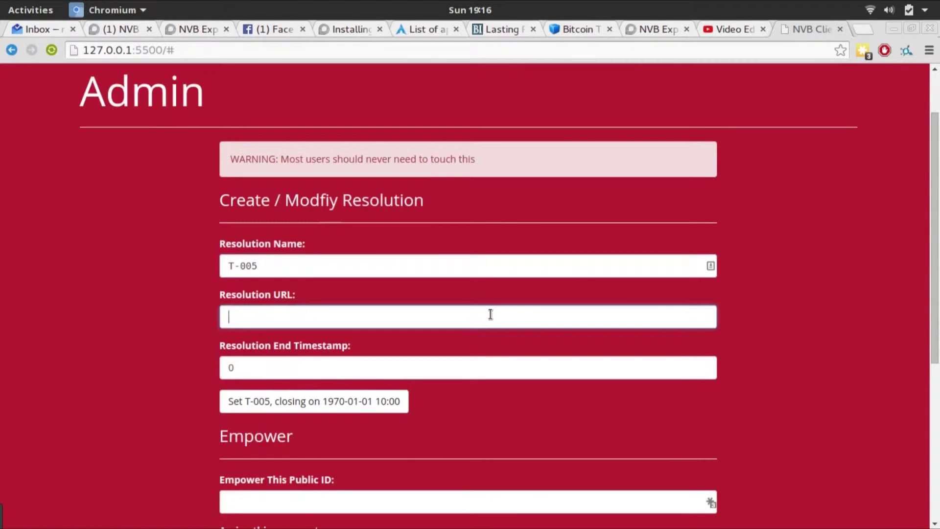
type("n")
key("BackSpace")
type("discourse.")
key("BackSpace")
key("BackSpace")
key("BackSpace")
key("BackSpace")
key("BackSpace")
key("BackSpace")
key("BackSpace")
key("BackSpace")
key("BackSpace")
type("nvbw")
key("BackSpace")
type(".wiki")
type("http://")
key("Tab")
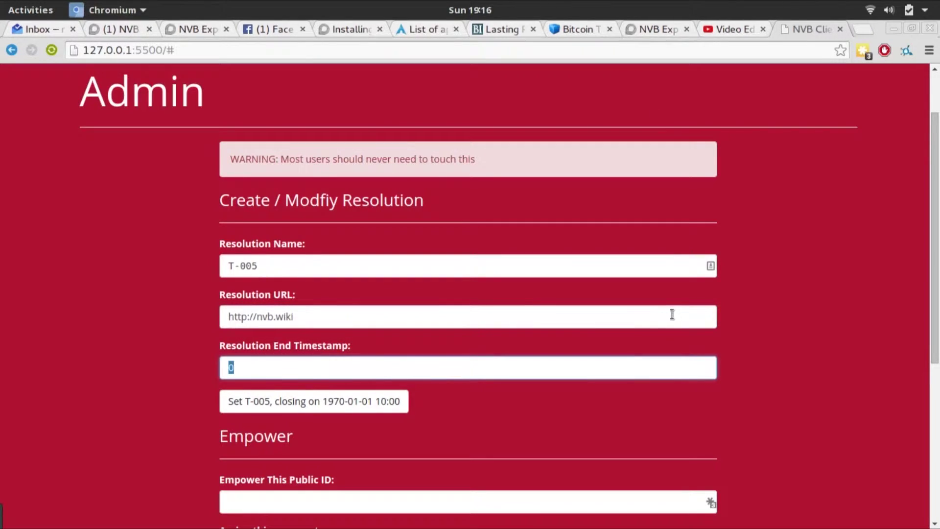
Step: Switch to the terminal, print the current Unix timestamp with date +%s and copy the output
key("ctrl+t")
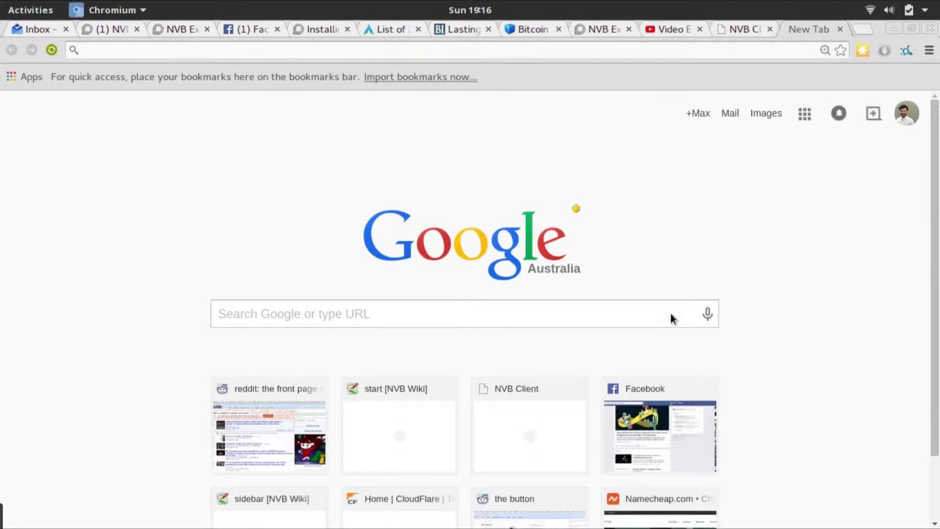
key("ctrl+Page_Up")
mouse_move(0, 0)
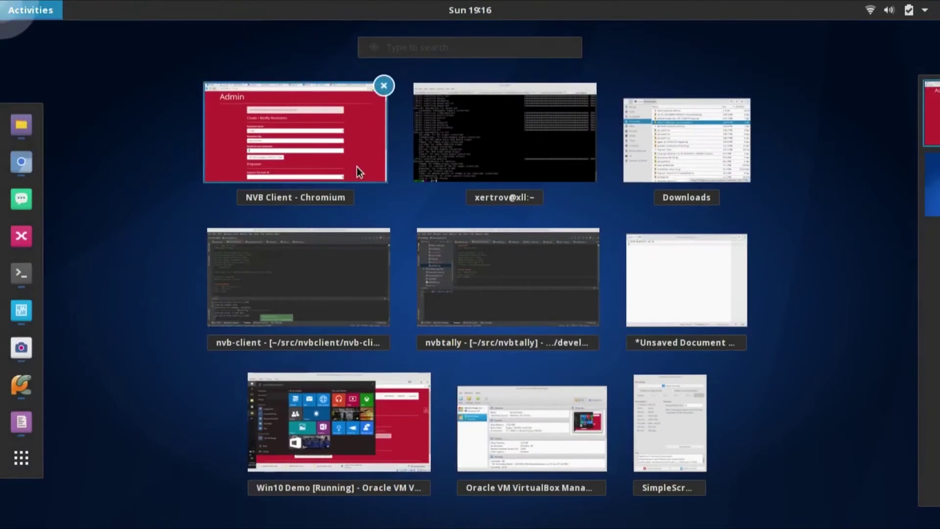
left_click(498, 153)
type("date +%s")
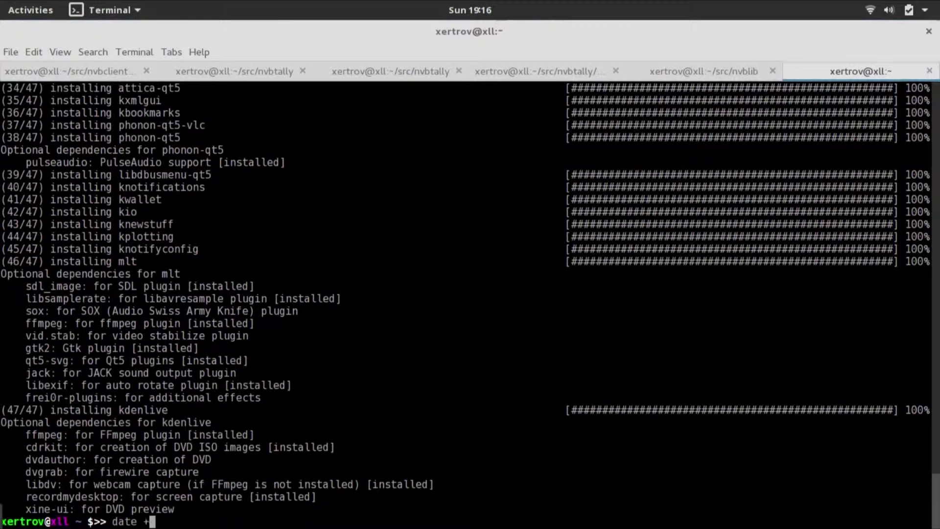
key("Return")
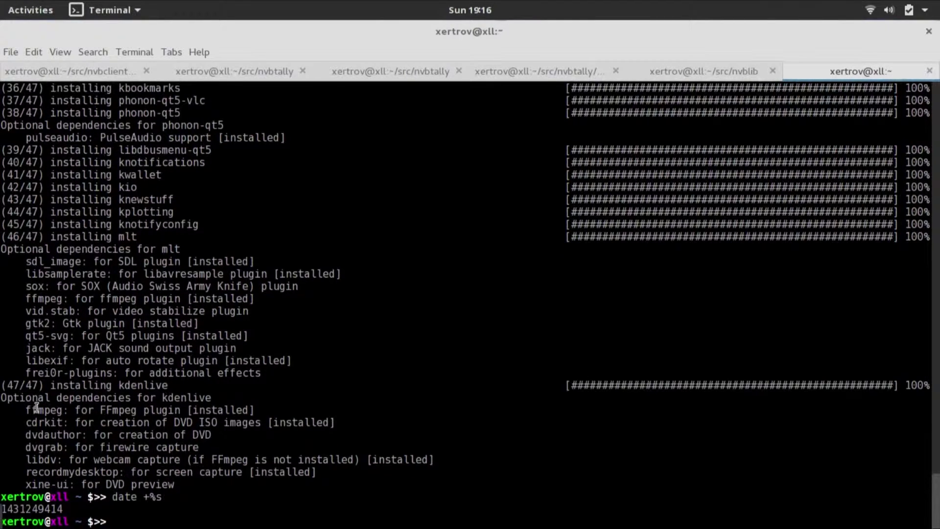
double_click(23, 509)
key("ctrl+c")
key("alt+Tab")
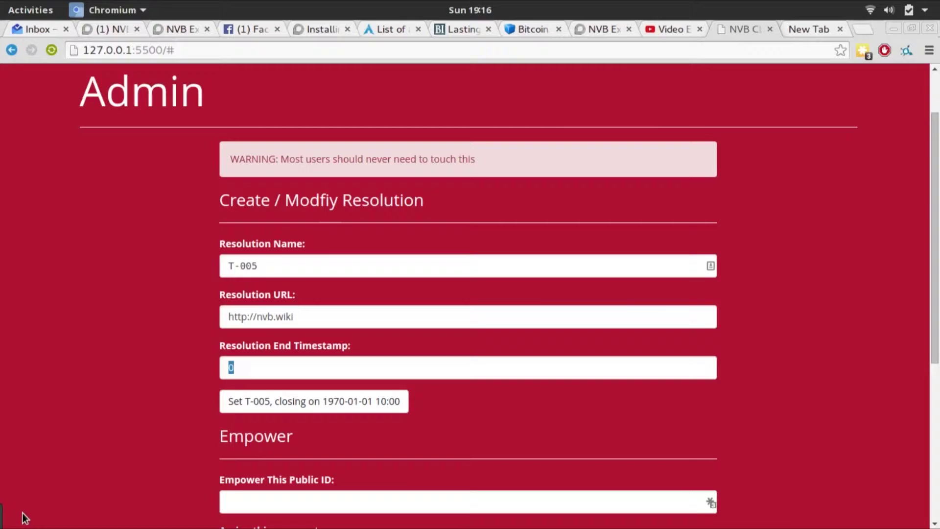
key("ctrl+v")
key("Left")
key("Left")
key("Left")
key("Left")
key("Left")
key("shift+Left")
type("3")
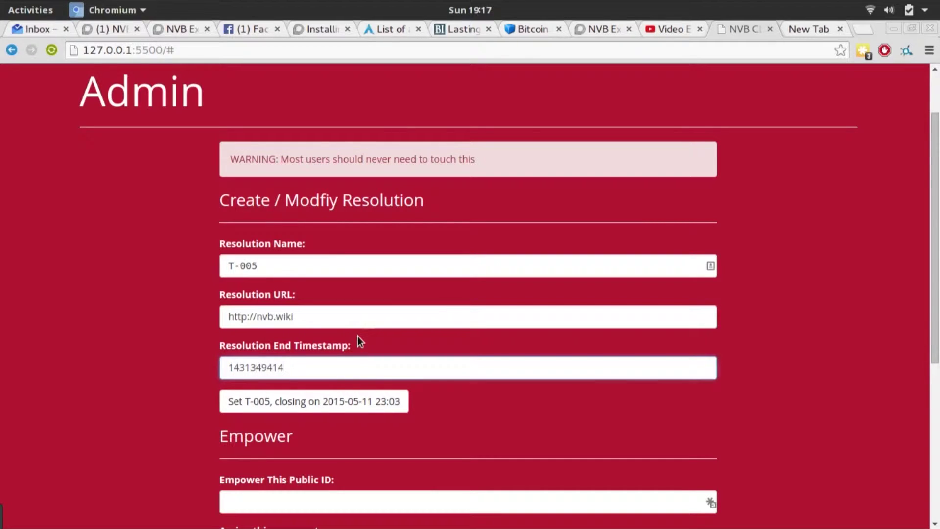
key("BackSpace")
type("4")
Step: Generate the signed transaction that sets resolution T-005 and select its full hex text
left_click(354, 408)
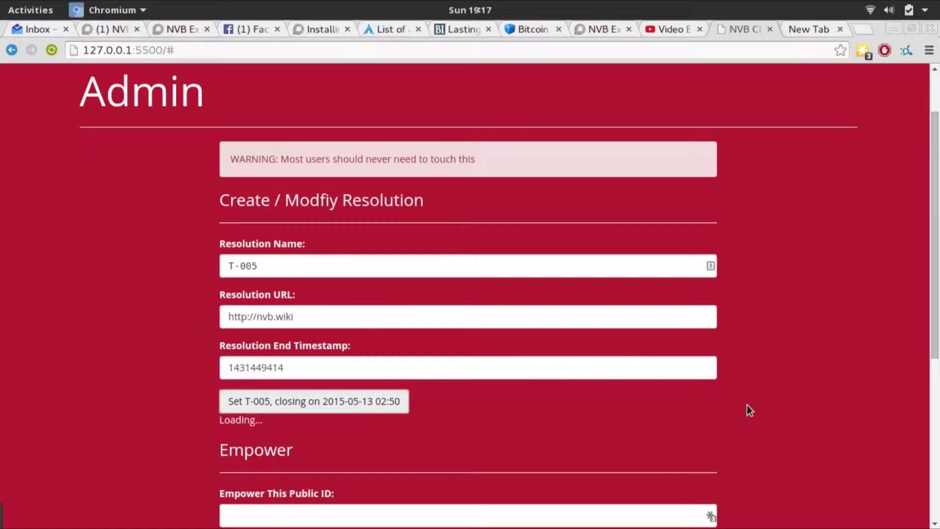
scroll(748, 408, "down", 3)
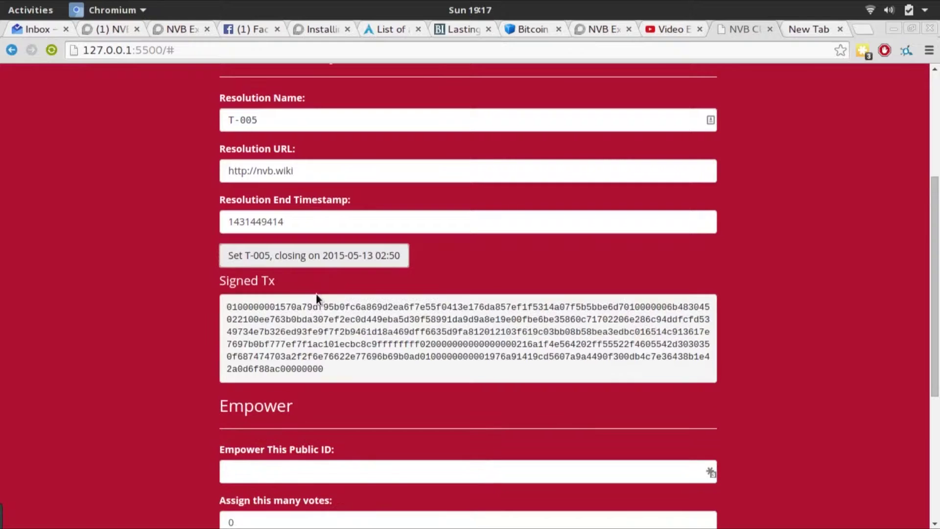
left_click(319, 307)
Step: Open opreturn.xk.io in a new tab, paste the signed T-005 resolution transaction and push it
key("ctrl+t")
type("op")
key("Return")
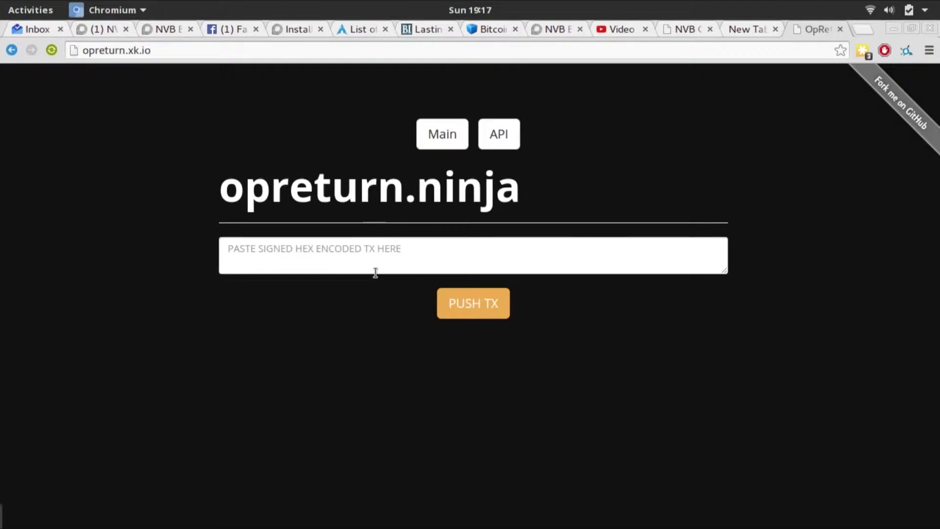
left_click(375, 268)
key("ctrl+v")
left_click(493, 314)
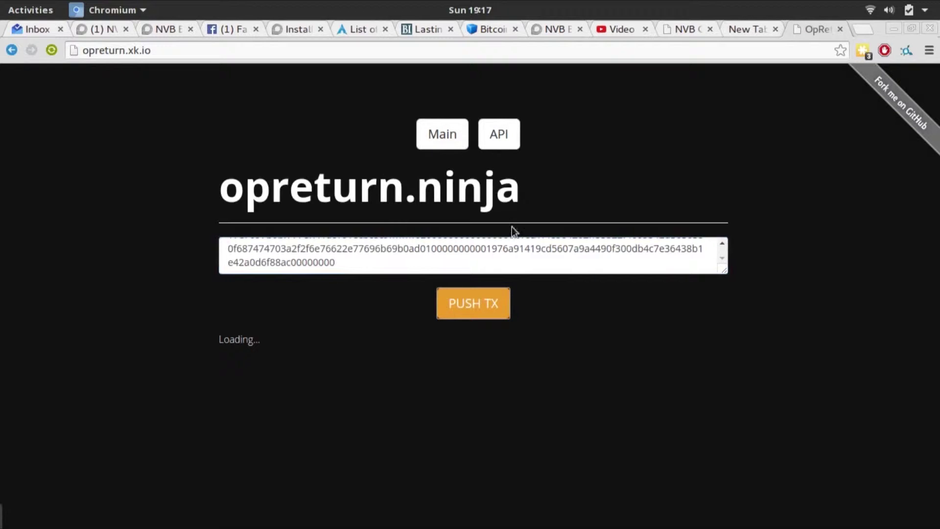
Step: Check the signed transaction in the NVB Client, then push the pasted hex again on the opreturn.ninja page
left_click(756, 29)
left_click(684, 32)
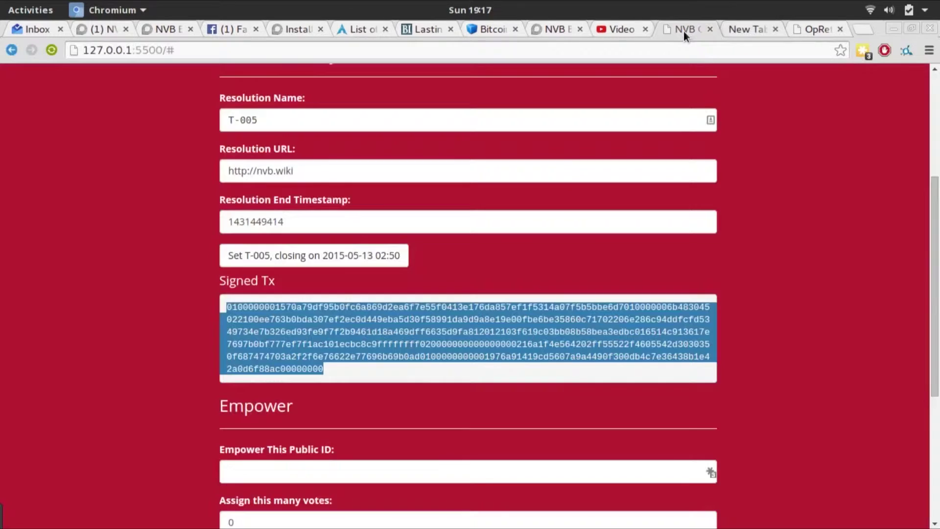
left_click(812, 29)
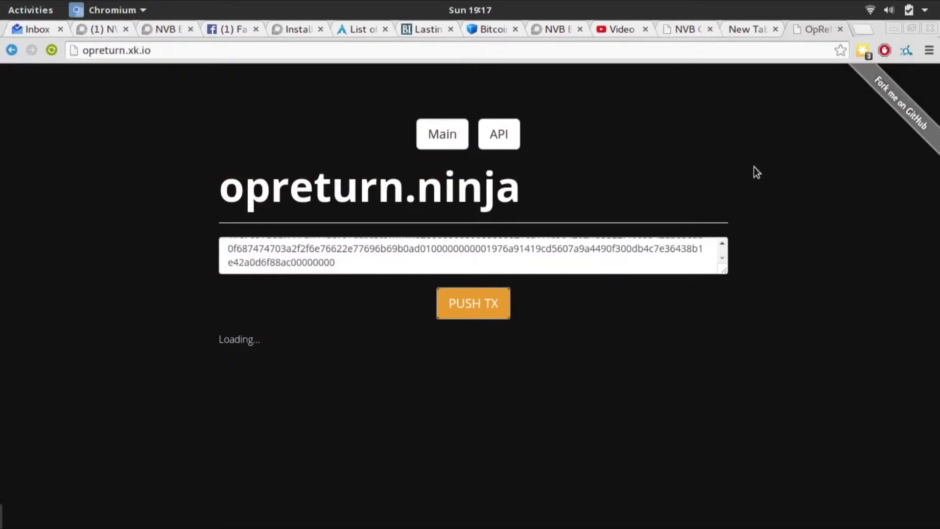
double_click(274, 254)
left_click(285, 293)
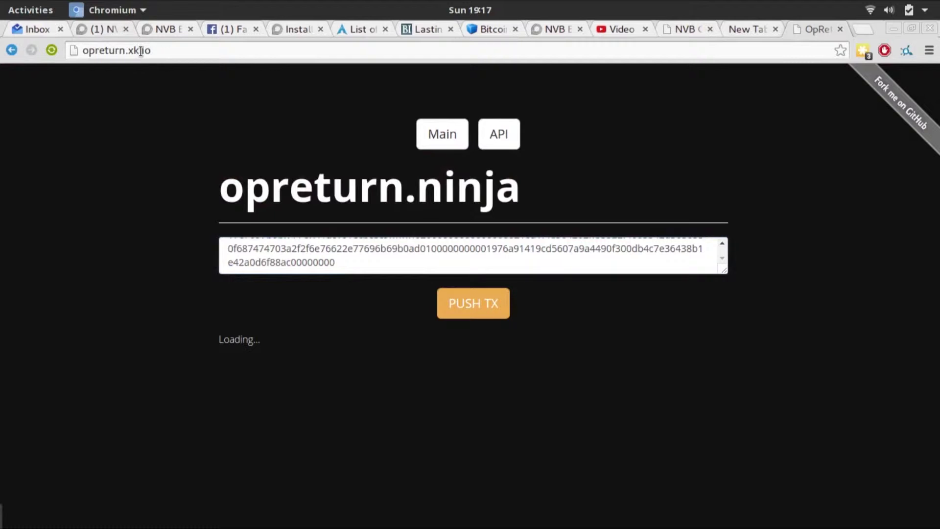
left_click(508, 312)
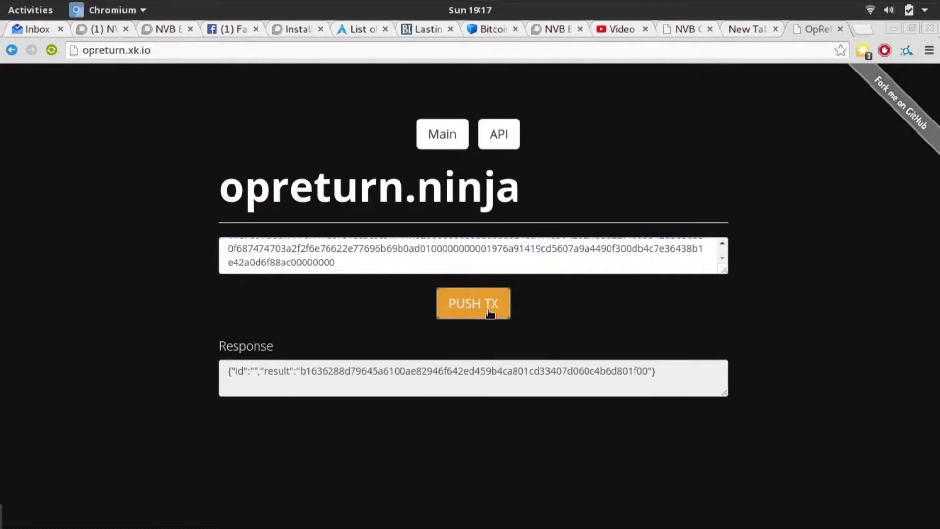
Step: Switch to the Win10 Demo virtual machine and dismiss its Start menu
mouse_move(1, 1)
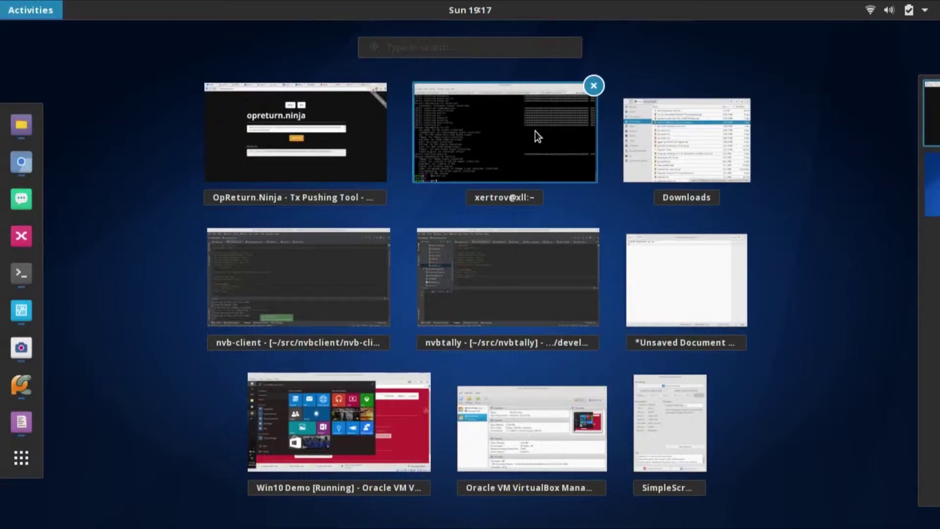
left_click(349, 466)
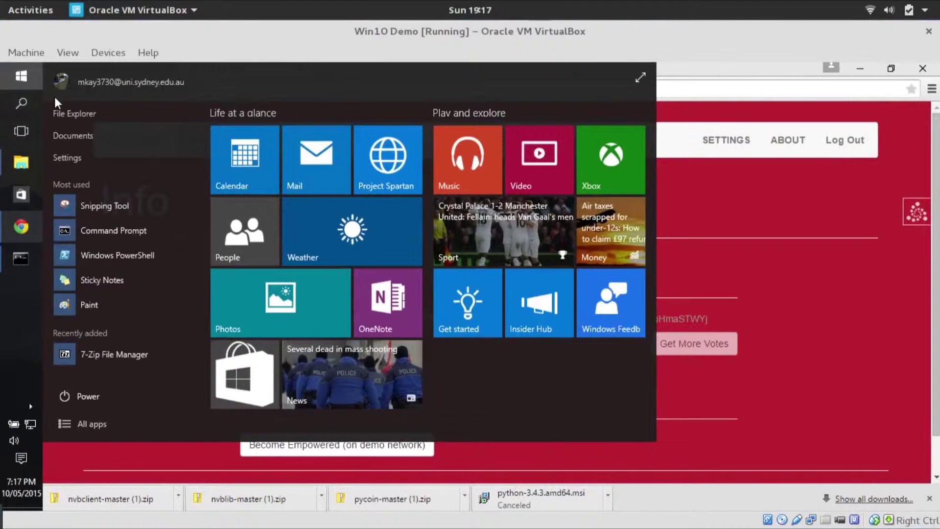
key("super")
left_click(317, 386)
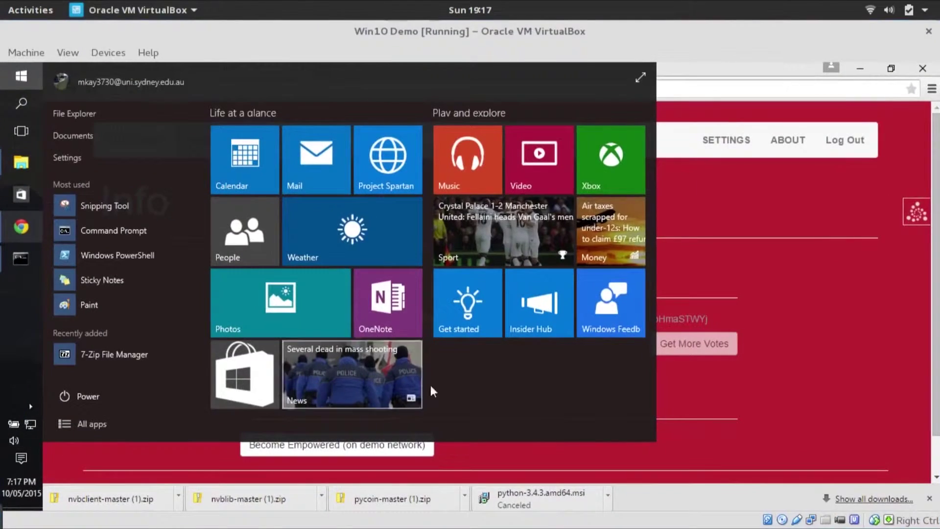
key("super")
left_click(252, 140)
left_click(470, 318)
key("super")
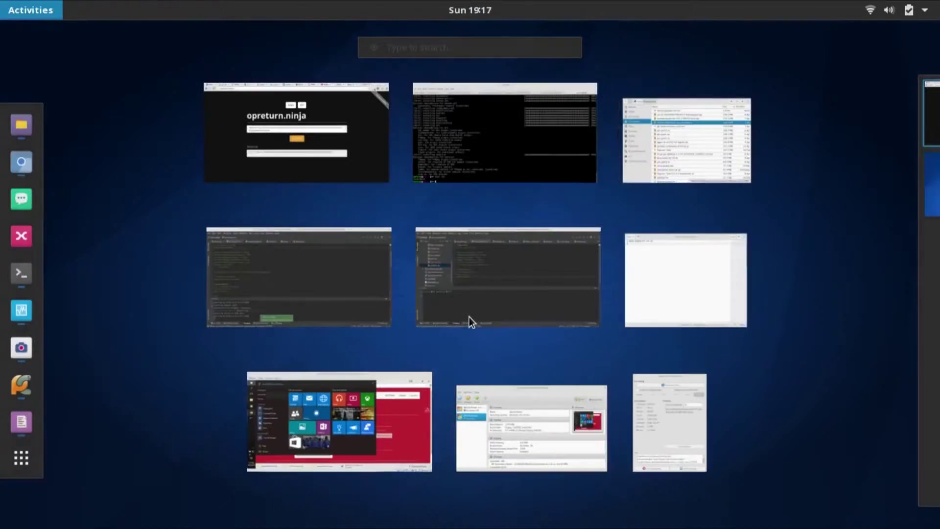
left_click(339, 462)
left_click(22, 76)
Step: Go to the NVB Client's Vote page and enter T-005 as the resolution to vote on
scroll(537, 257, "down", 1)
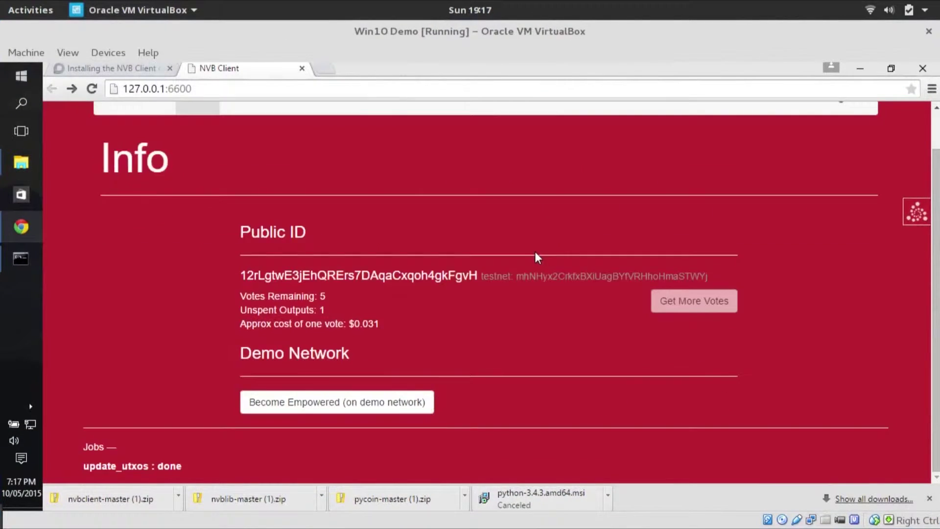
scroll(535, 251, "up", 1)
left_click(270, 144)
left_click(243, 143)
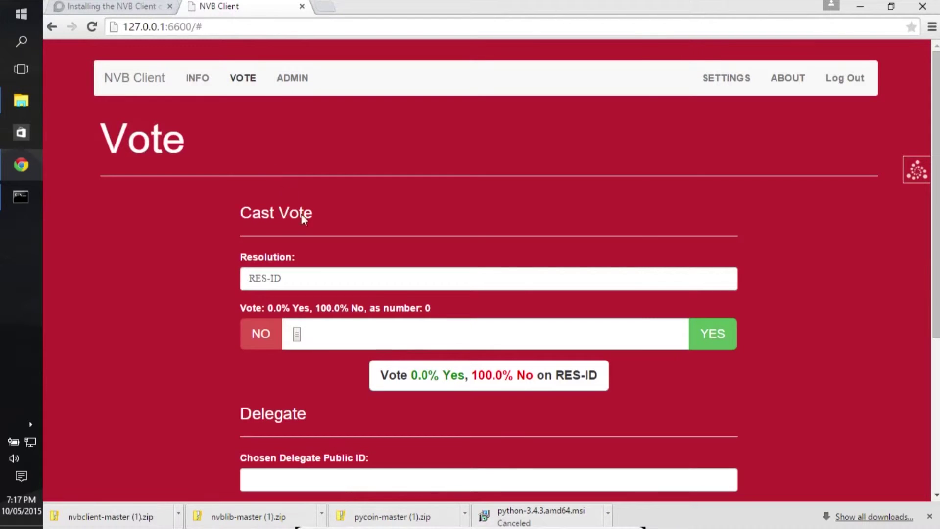
key("super")
left_click(658, 103)
left_click_drag(306, 273, 181, 272)
type("T-005")
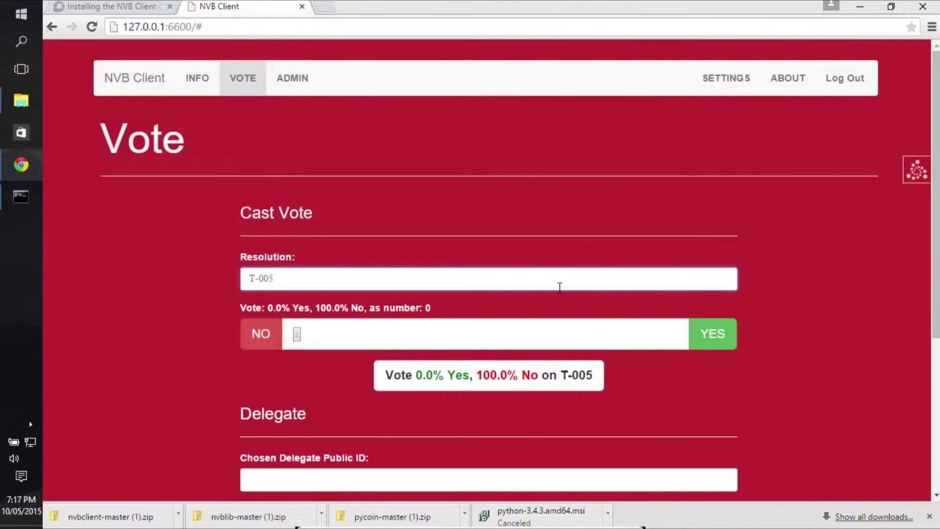
Step: Set the vote to 74.9% Yes and 25.1% No (number 191) and submit it on T-005
scroll(560, 183, "down", 5)
scroll(560, 183, "up", 3)
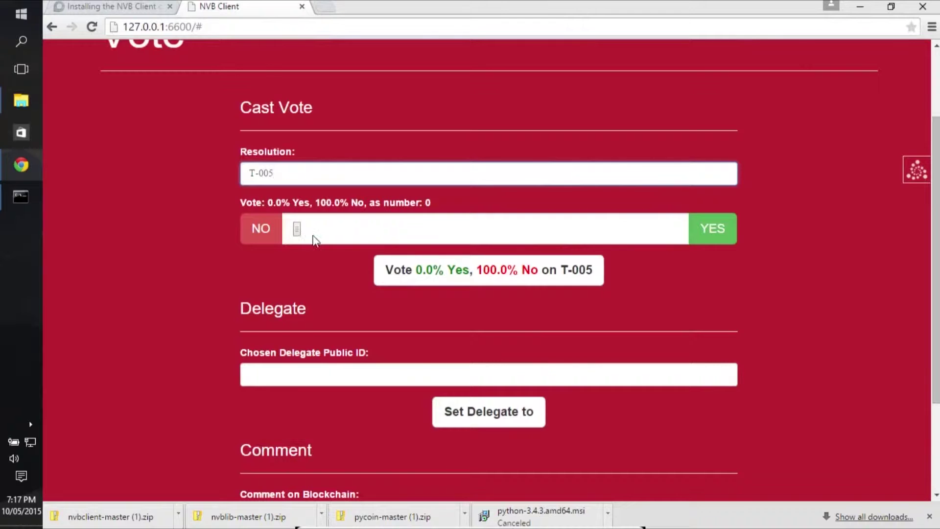
left_click_drag(297, 234, 580, 243)
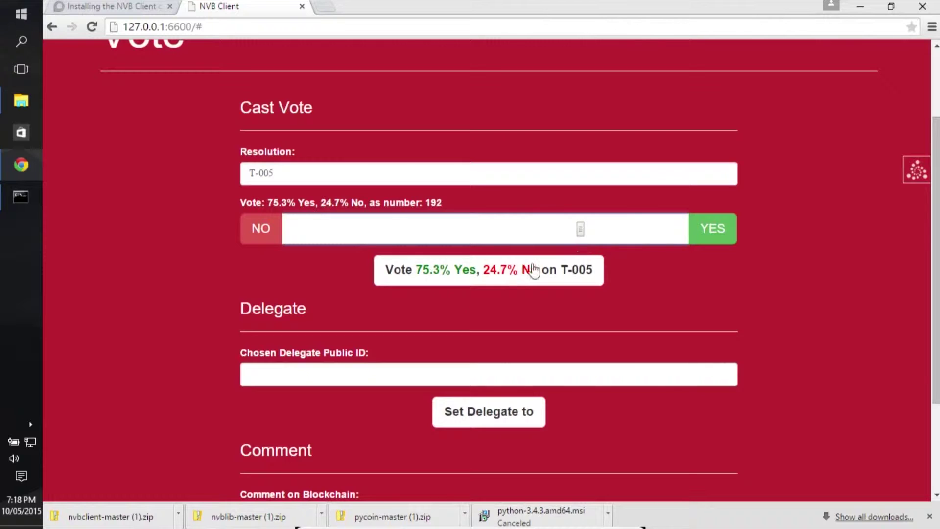
key("Left")
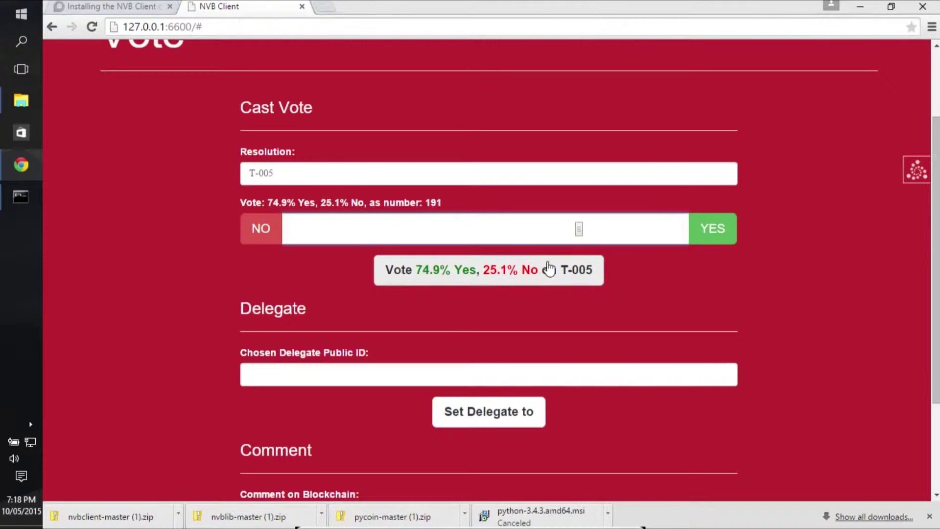
left_click(514, 280)
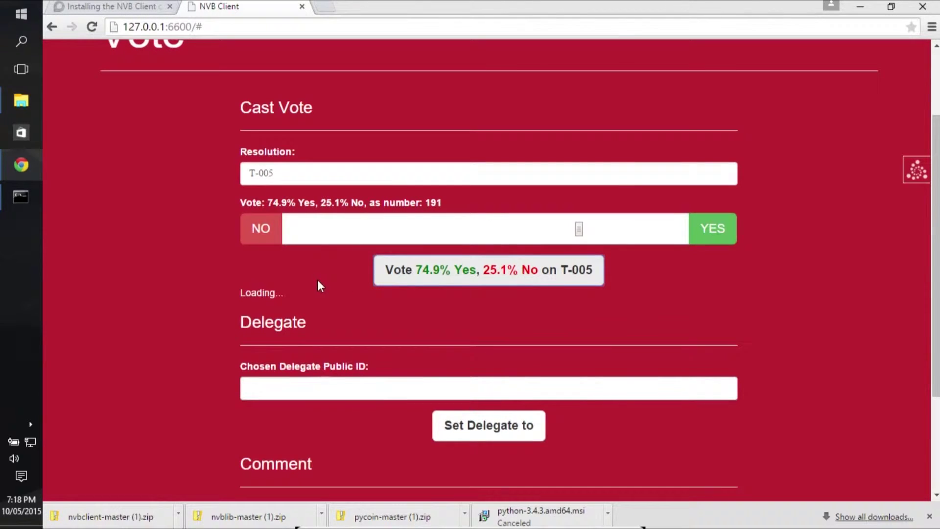
Step: Copy the vote's signed transaction and paste it into opreturn.ninja in a new tab
triple_click(302, 338)
key("ctrl+t")
type("opr")
key("Return")
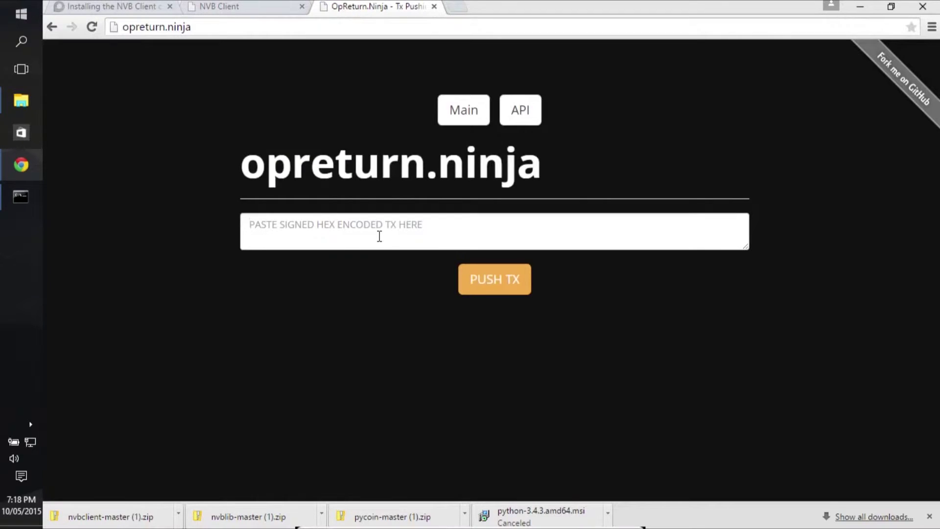
left_click(378, 236)
key("ctrl+v")
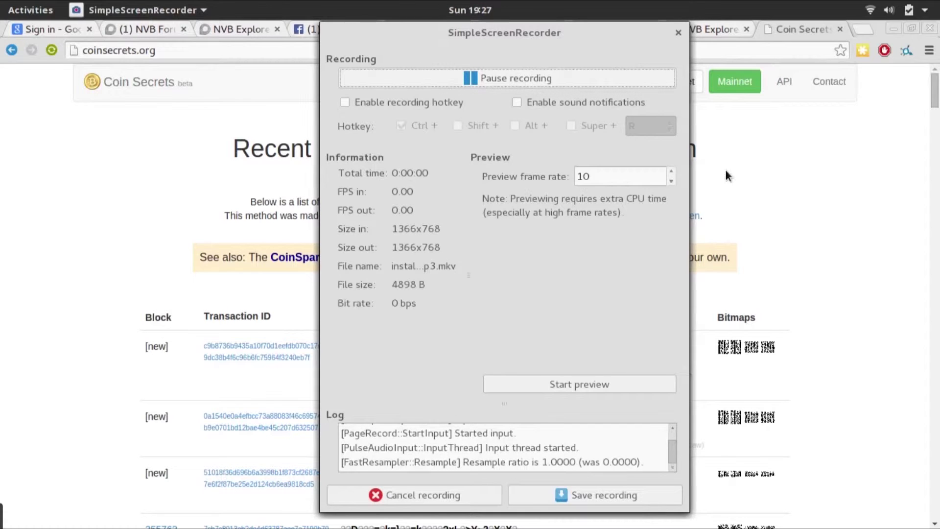
left_click(721, 168)
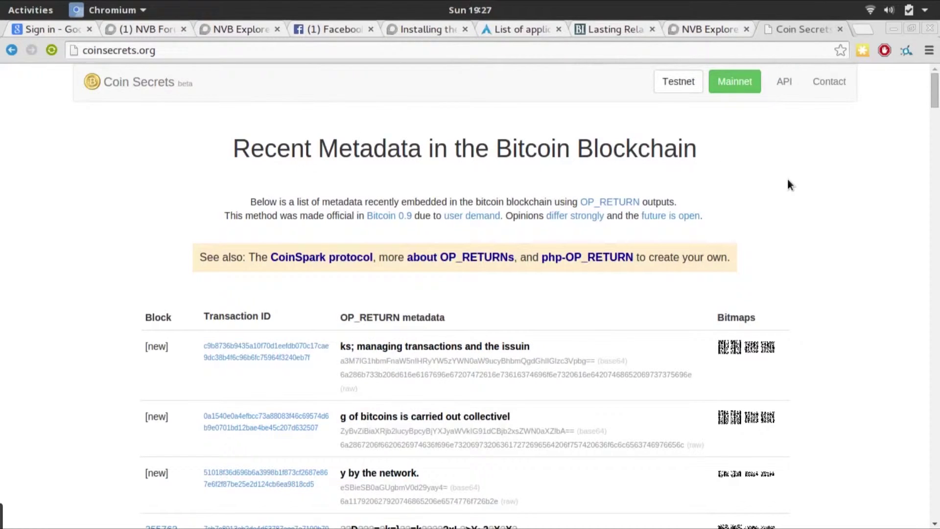
scroll(789, 181, "down", 5)
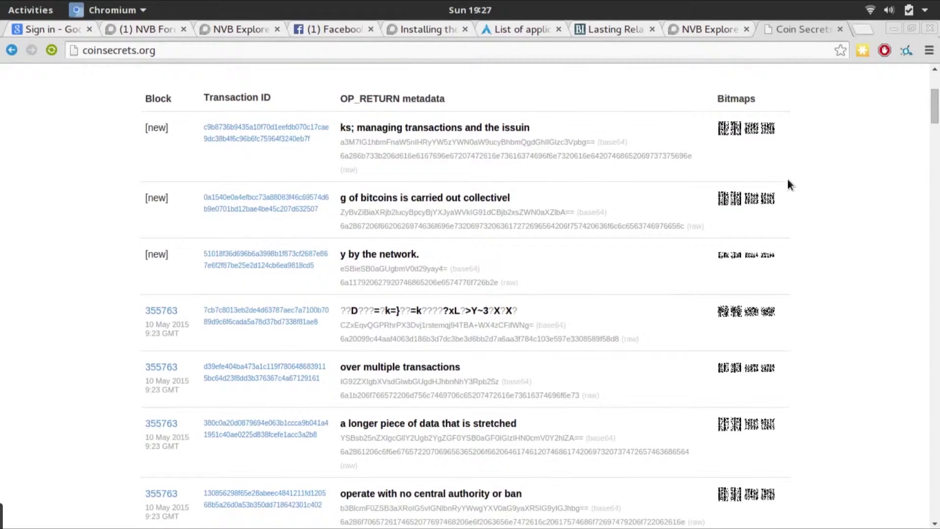
scroll(788, 180, "down", 10)
left_click_drag(357, 198, 364, 177)
left_click(514, 217)
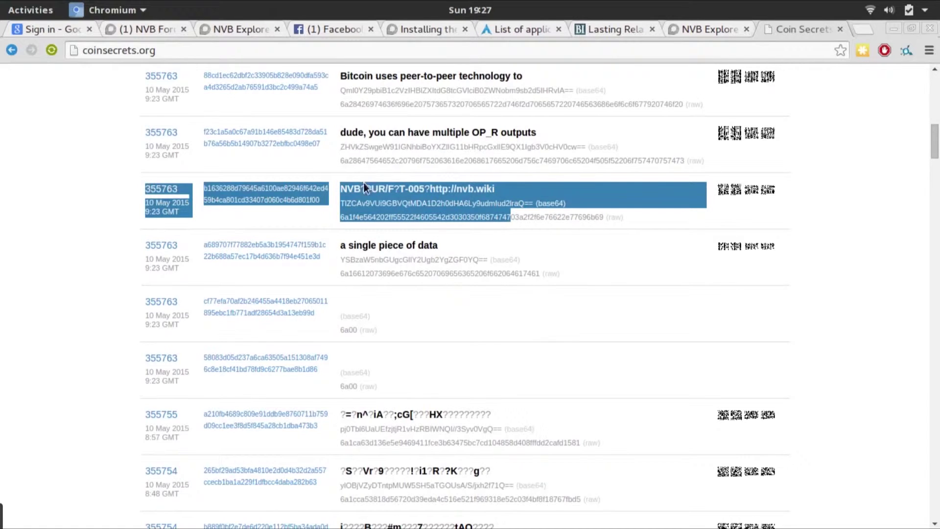
left_click(363, 183)
scroll(368, 189, "up", 10)
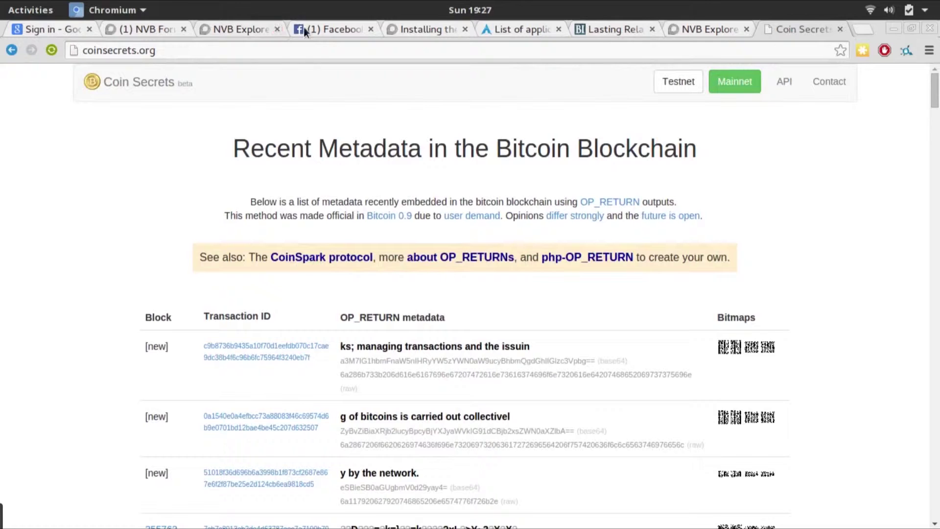
Step: Return to the Win10 Demo virtual machine and bring up the NVB Client with the T-005 vote
mouse_move(1, 1)
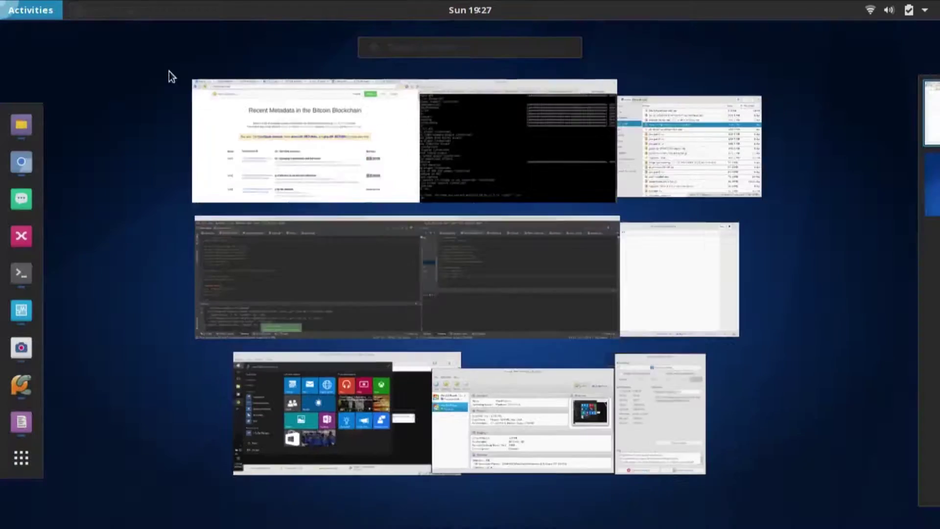
left_click(343, 440)
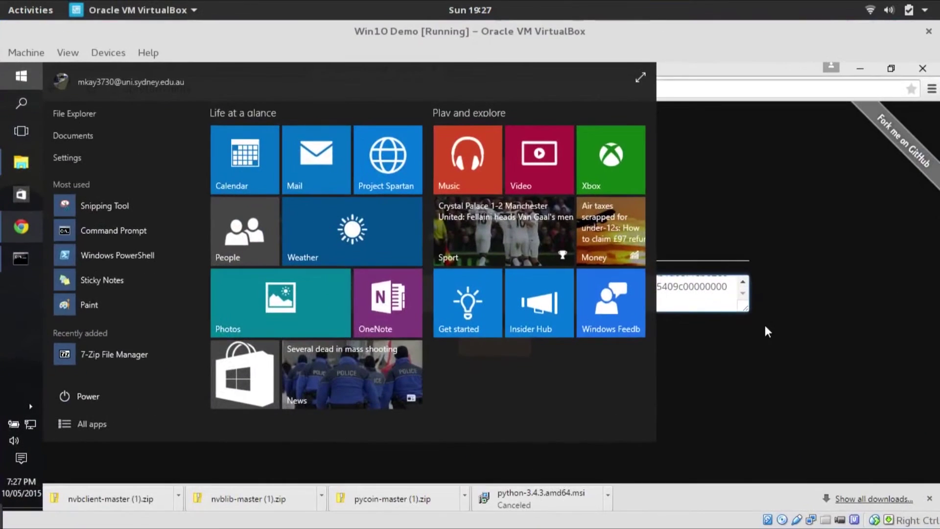
left_click(21, 227)
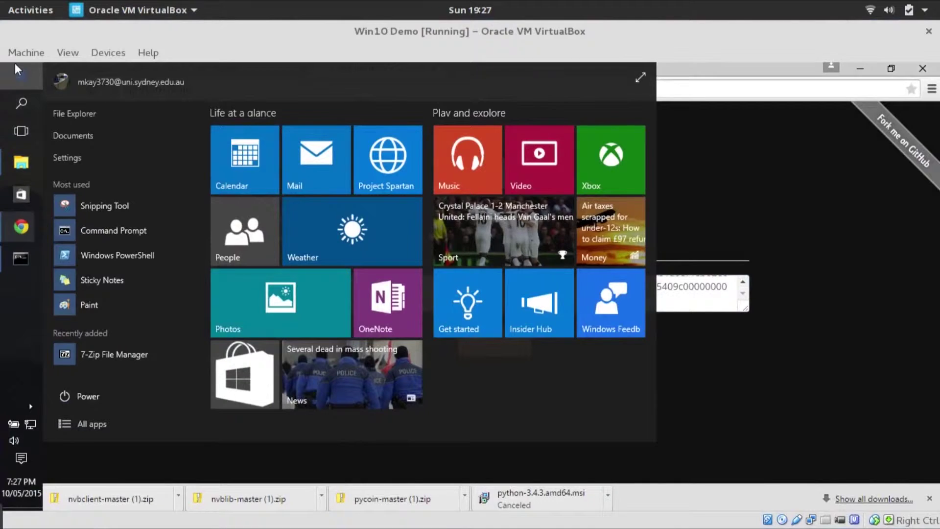
left_click(215, 68)
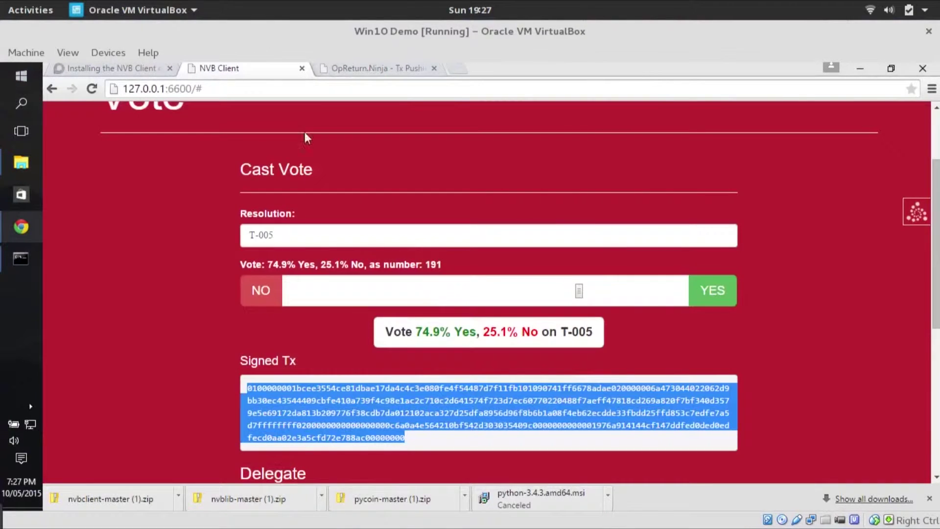
Step: Review the T-005 vote's percentages, number and signed transaction on the NVB Client's Vote page
scroll(196, 395, "up", 2)
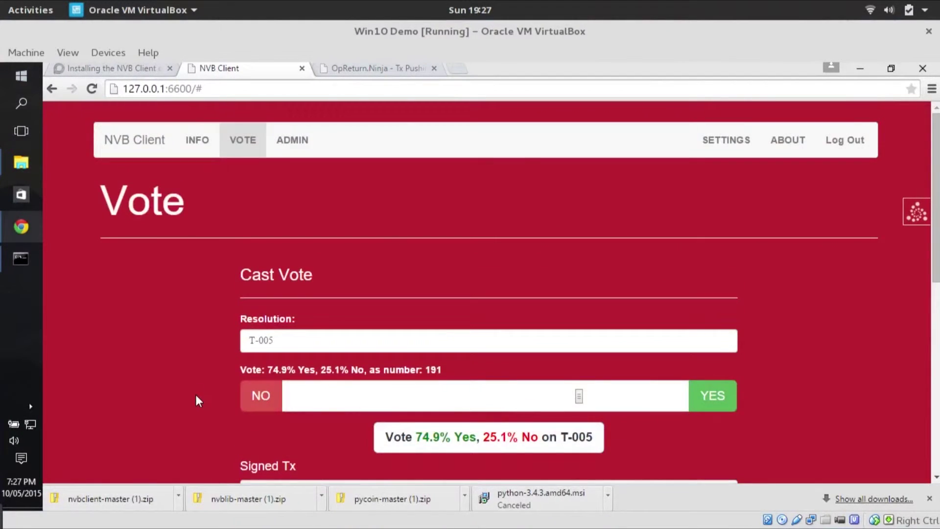
scroll(196, 396, "down", 5)
scroll(196, 395, "up", 3)
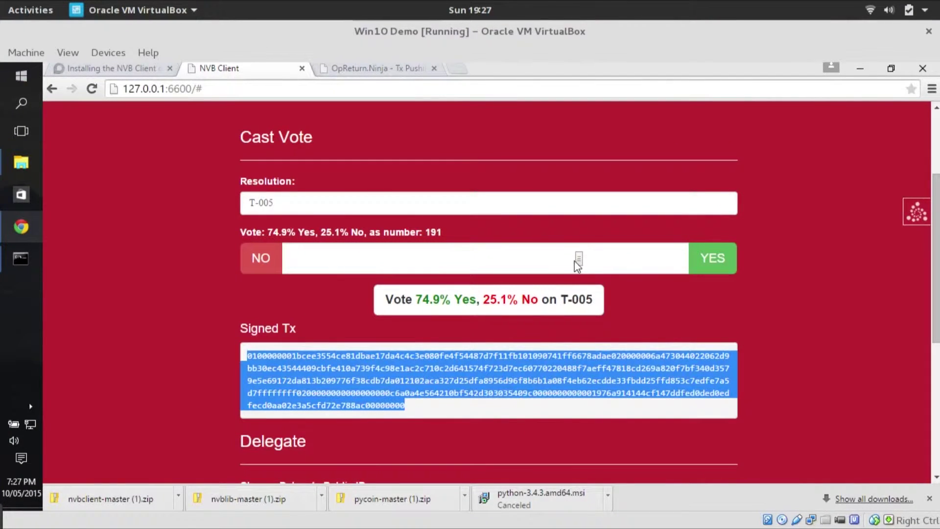
mouse_move(443, 234)
left_mouse_down()
mouse_move(424, 235)
mouse_move(443, 236)
left_mouse_up()
left_click(428, 234)
left_click(442, 236)
Step: Push the signed T-005 vote transaction to the network through opreturn.ninja
left_click(375, 73)
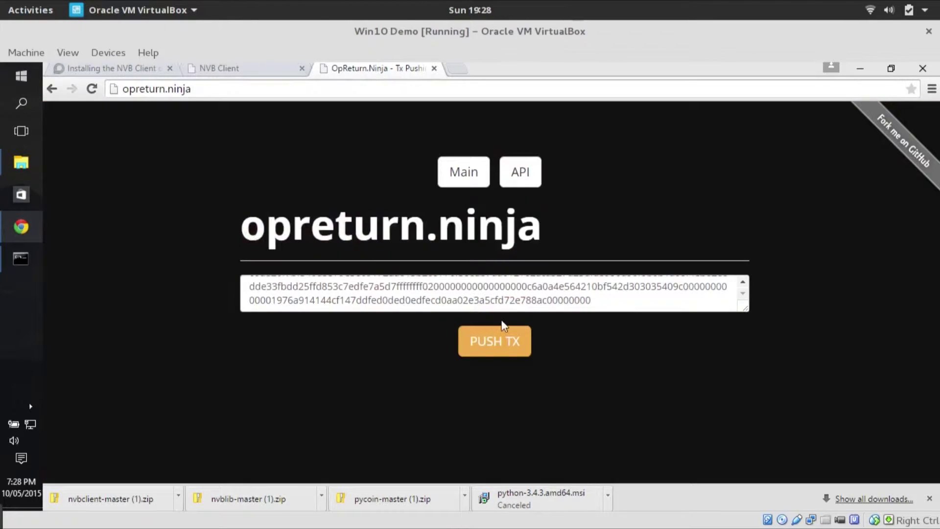
left_click(497, 349)
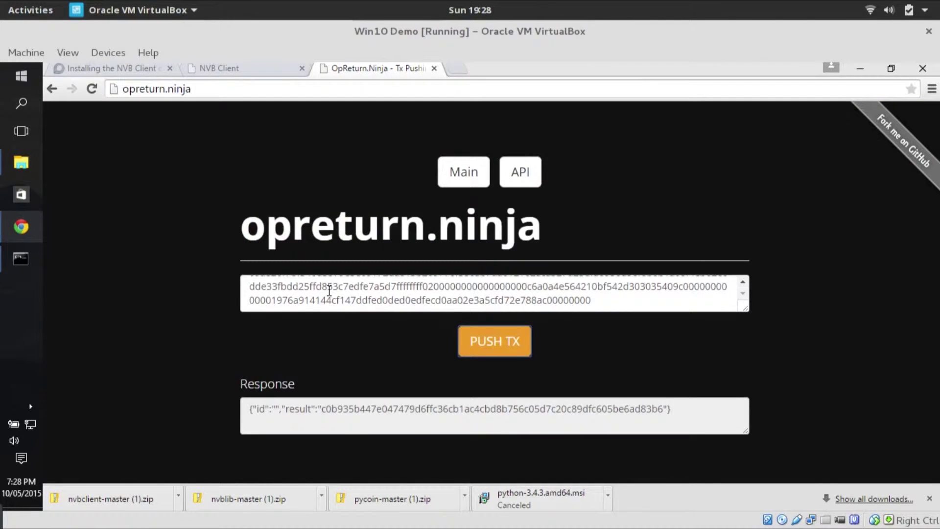
left_click(476, 342)
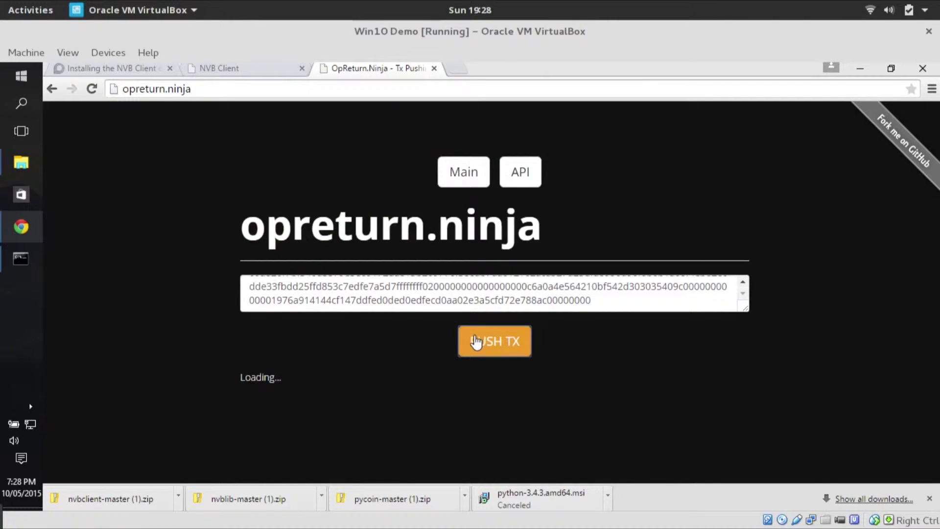
Step: Open coinsecrets.org in a new tab and look through the recent OP_RETURN metadata for the T-005 vote
left_click(251, 71)
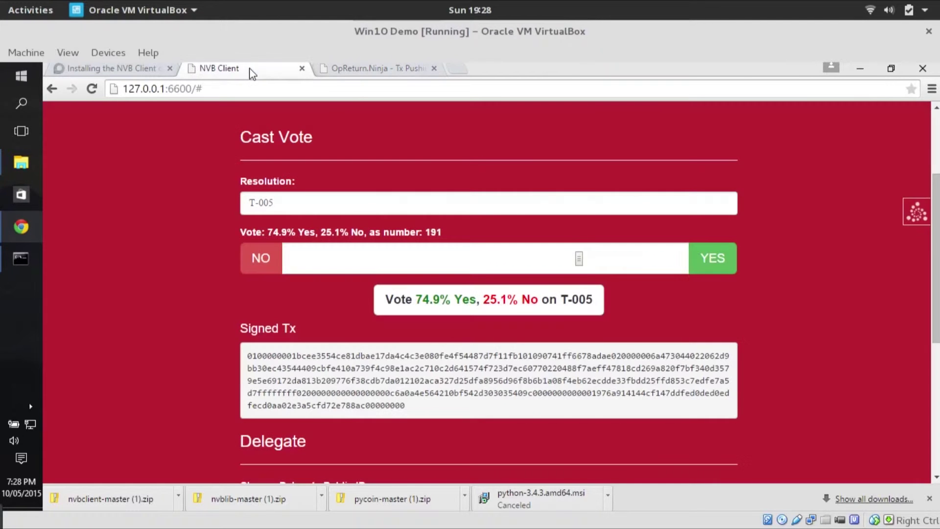
key("ctrl+t")
type("coin")
key("Return")
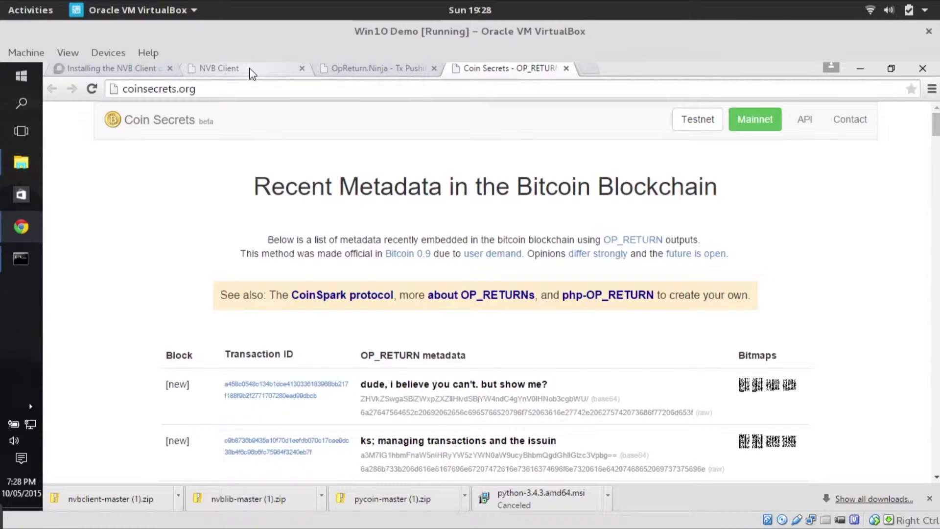
scroll(413, 238, "down", 3)
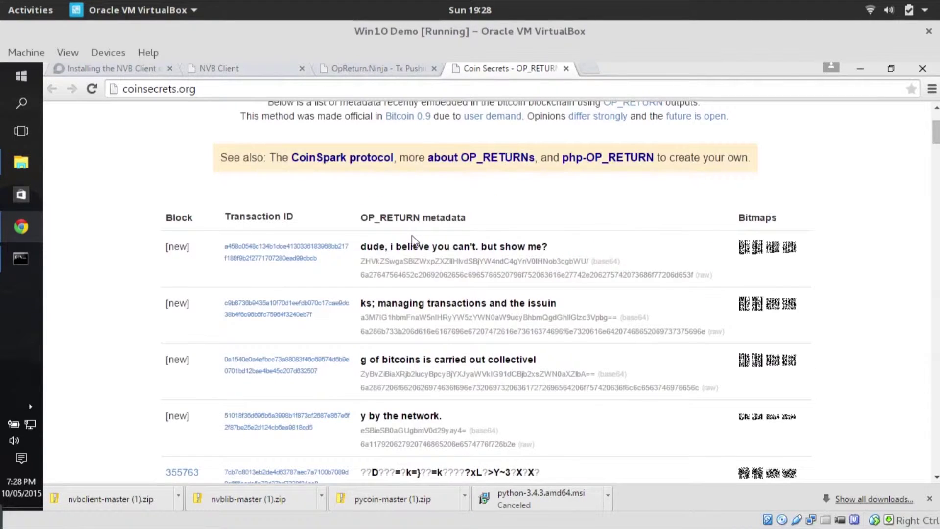
scroll(413, 240, "down", 5)
scroll(412, 237, "up", 9)
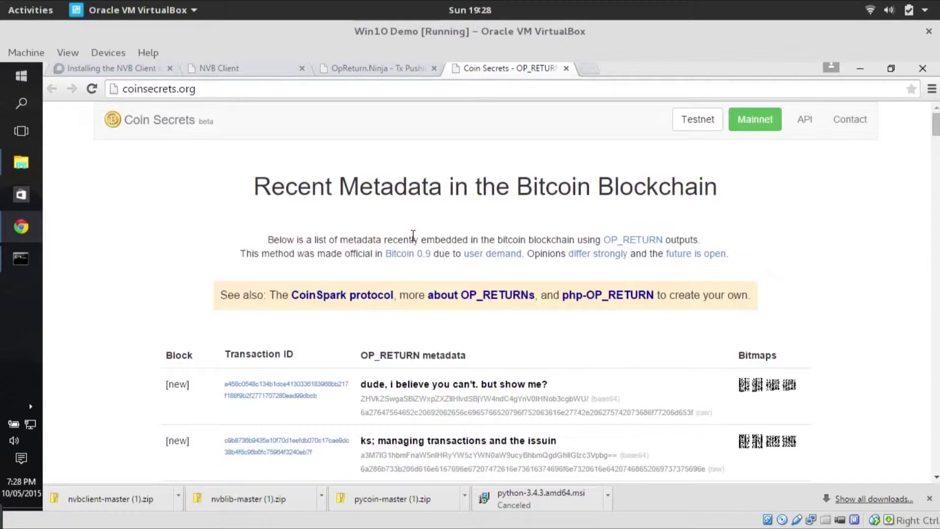
Step: Reload the Coin Secrets list and examine the metadata of the new NVB T-005 entry
left_click(283, 69)
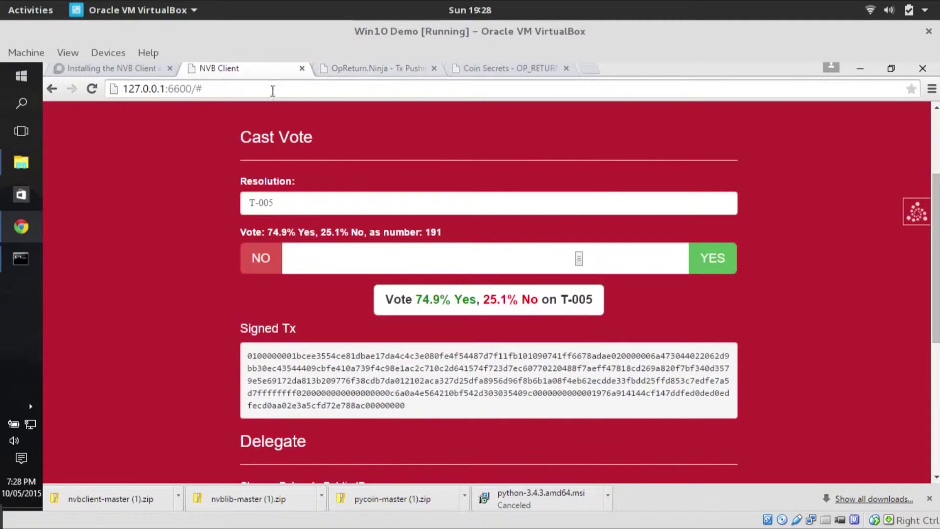
left_click(523, 70)
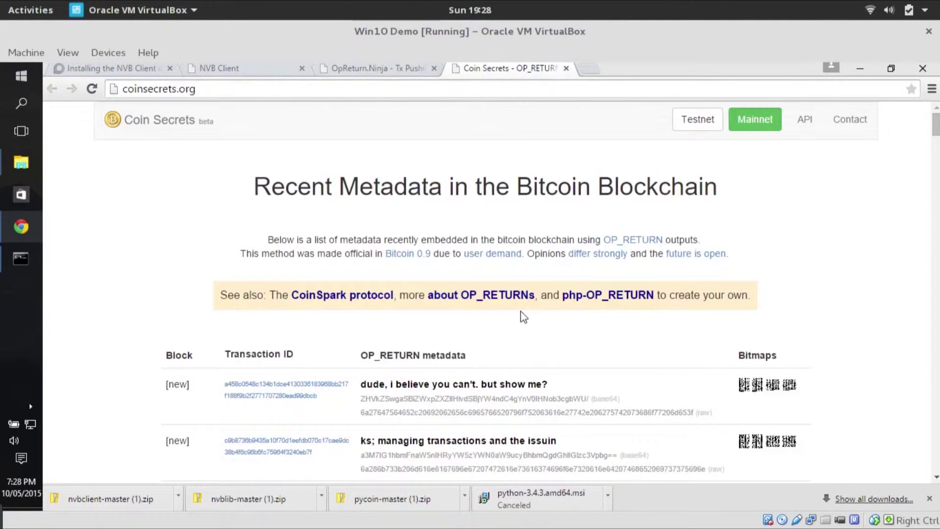
key("F5")
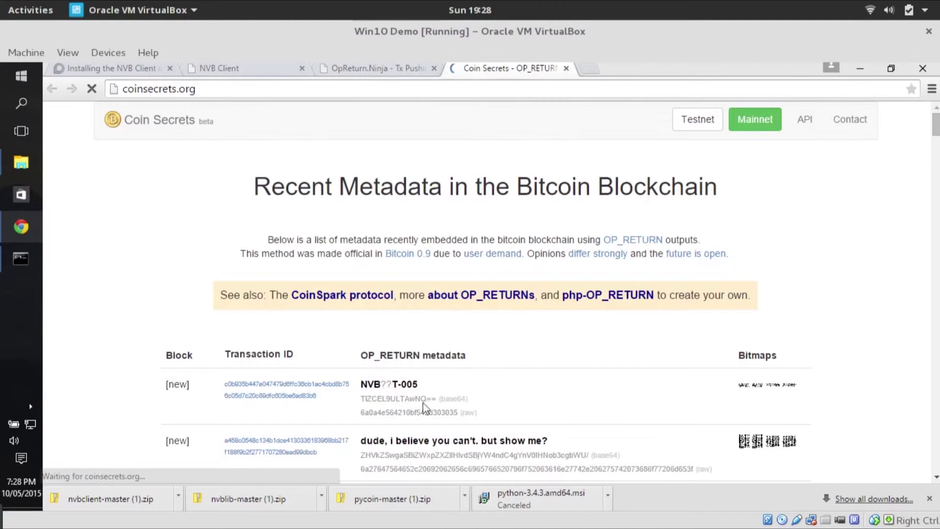
left_click_drag(360, 384, 451, 413)
left_click(451, 412)
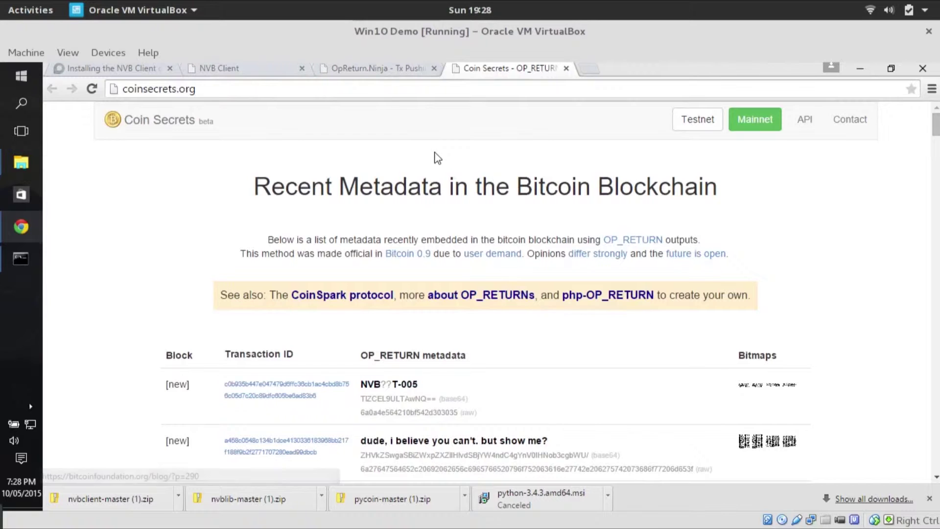
mouse_move(5, 9)
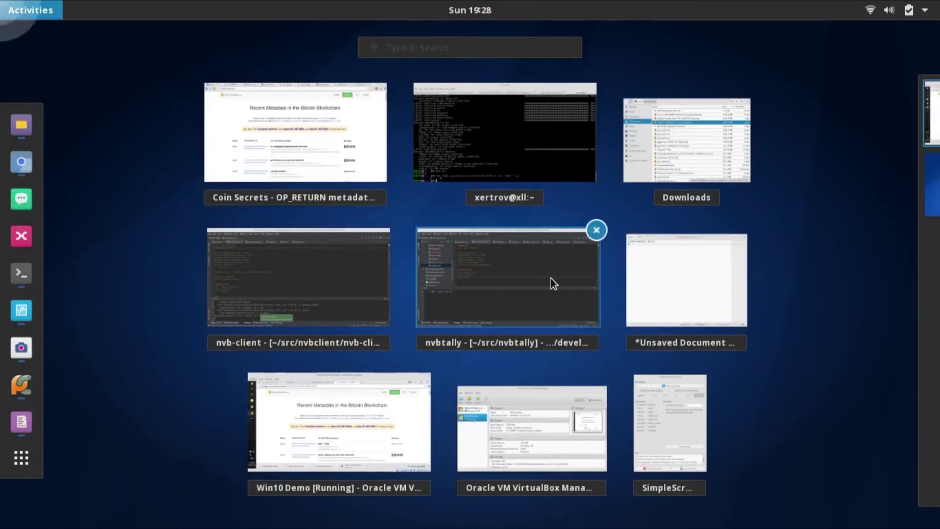
left_click(657, 406)
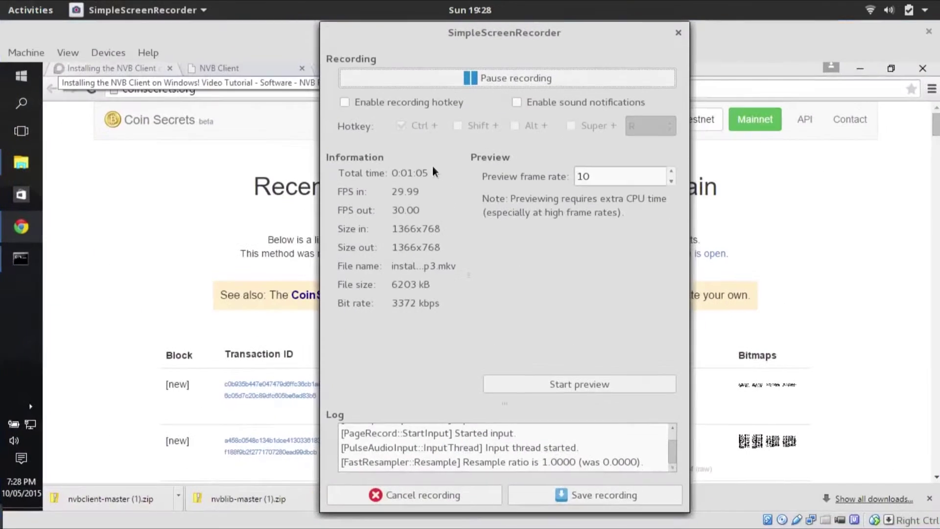
left_click(445, 77)
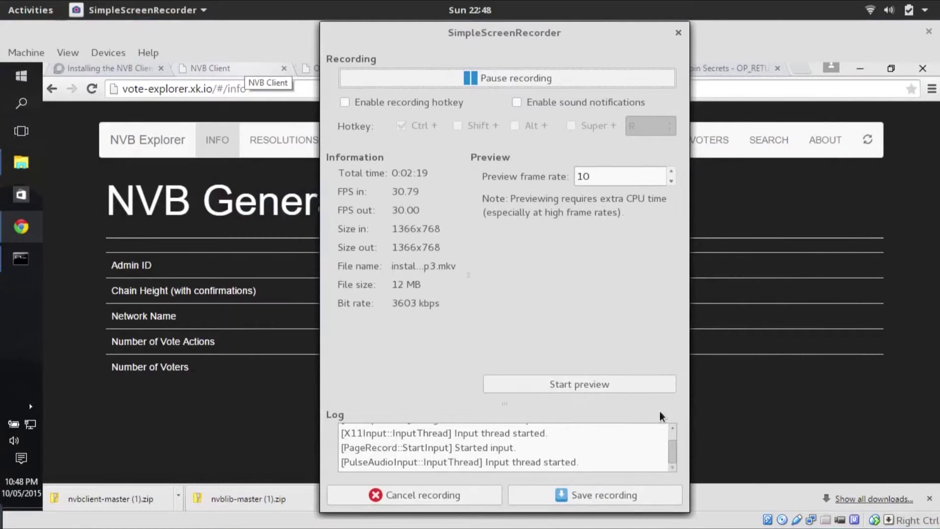
left_click(775, 340)
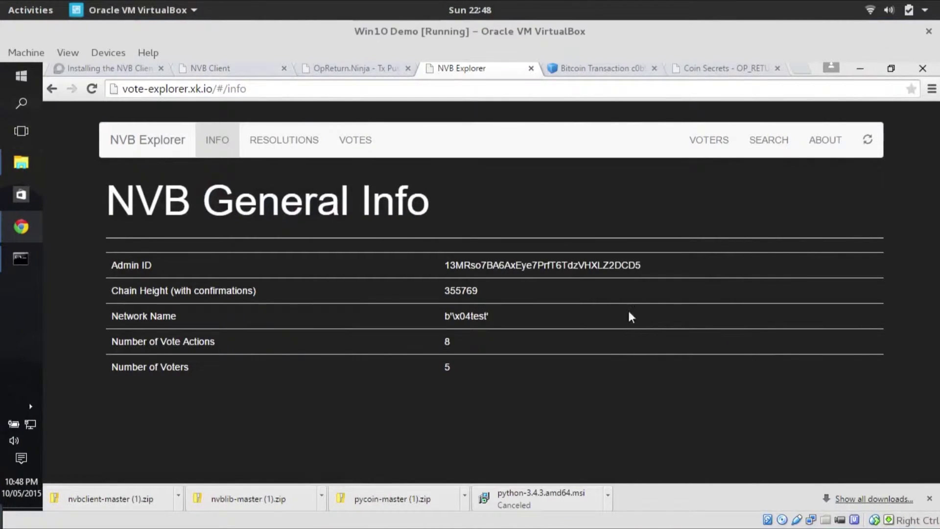
Step: Refresh the NVB Explorer data and open resolution T-005 among the unfinalized resolutions to check its vote scalar
left_click(867, 140)
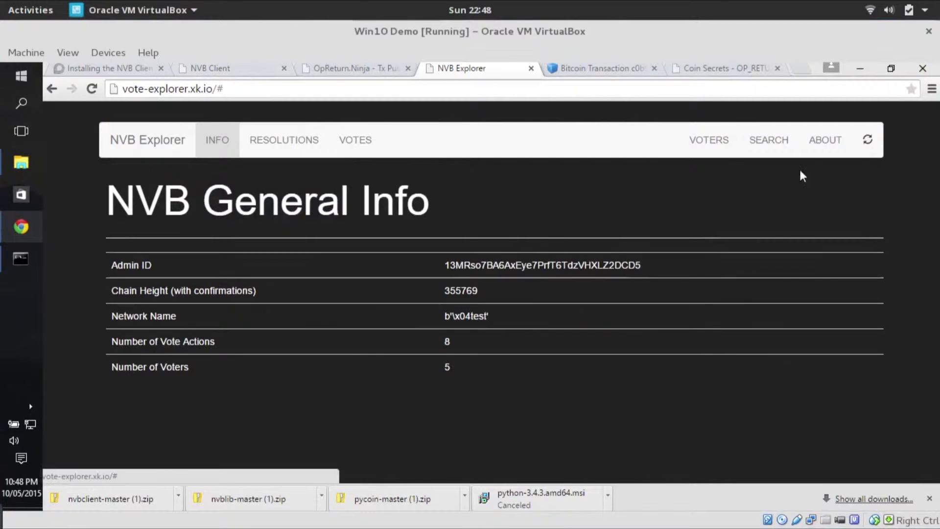
left_click(285, 143)
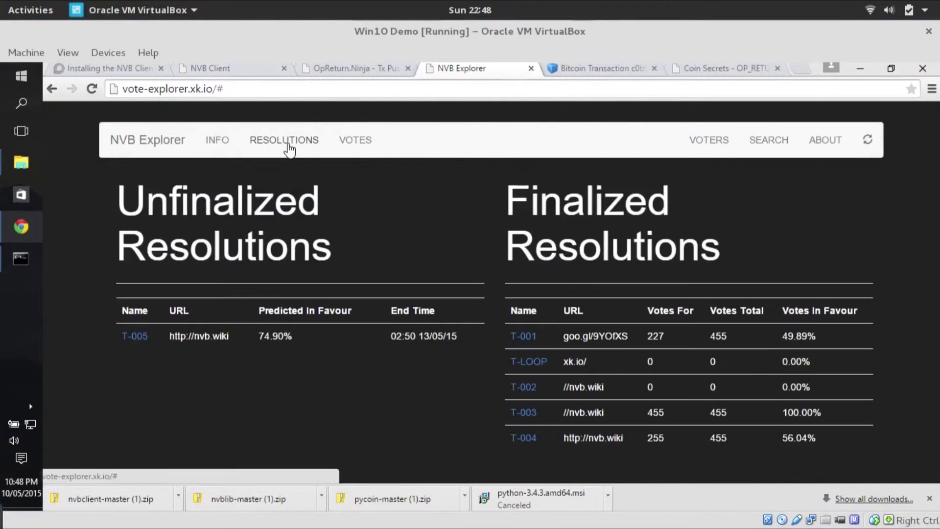
left_click(135, 337)
scroll(424, 282, "down", 2)
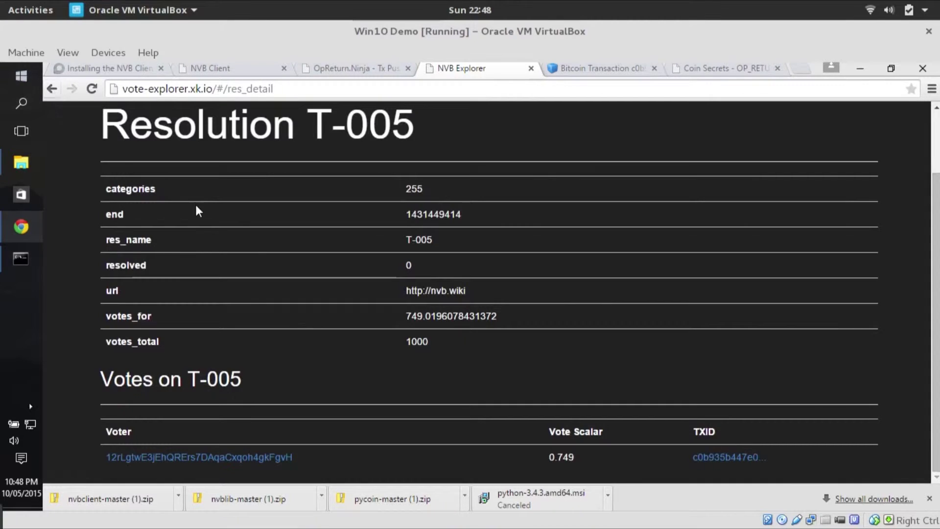
double_click(562, 457)
left_click(590, 466)
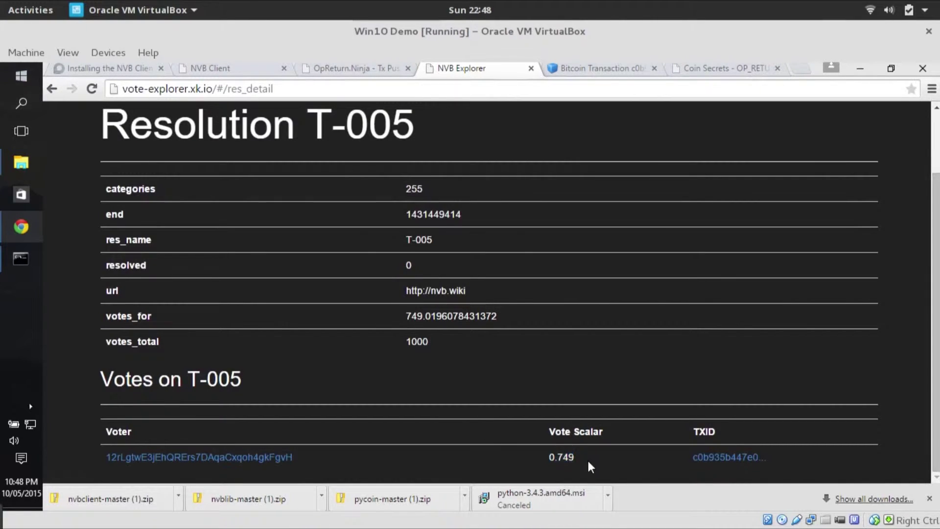
Step: Open the T-005 vote's transaction on blockchain.info and show its scripts to examine the OP_RETURN output
left_click(700, 458)
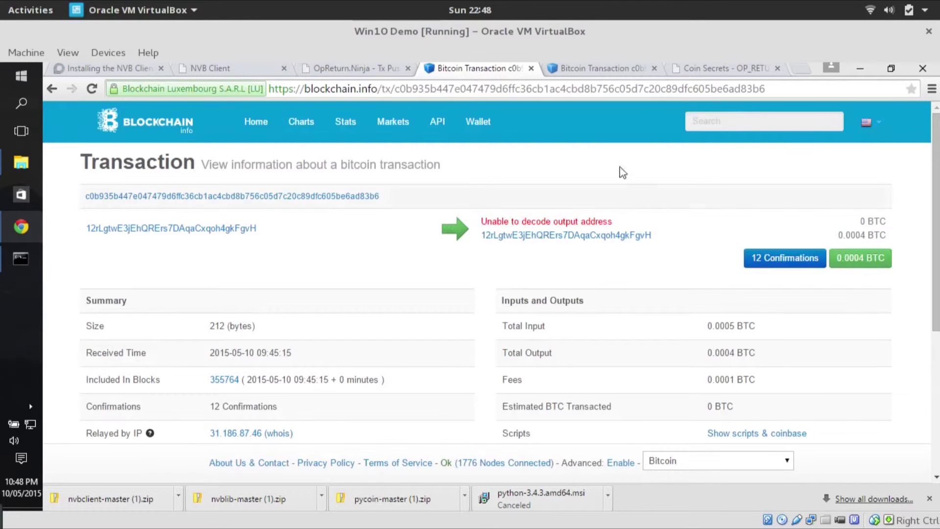
scroll(675, 218, "down", 5)
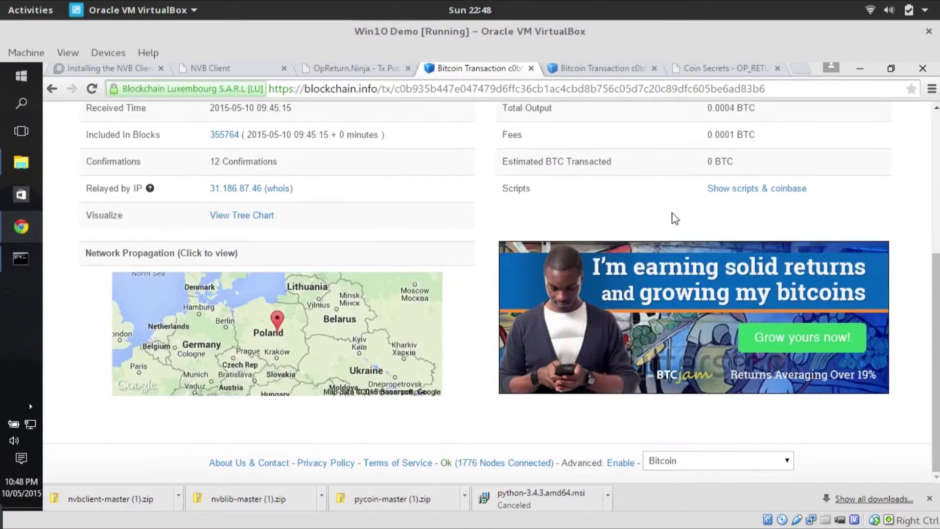
left_click(720, 192)
scroll(520, 158, "down", 4)
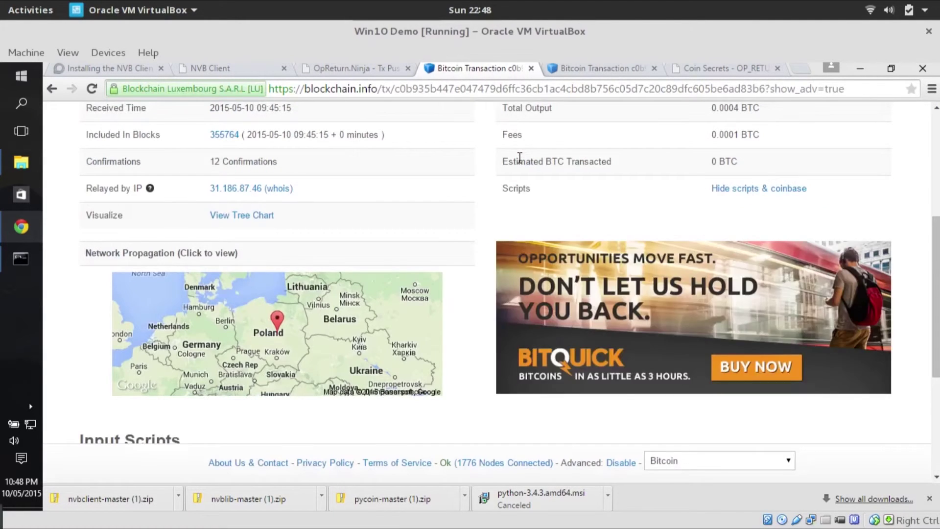
scroll(520, 158, "down", 4)
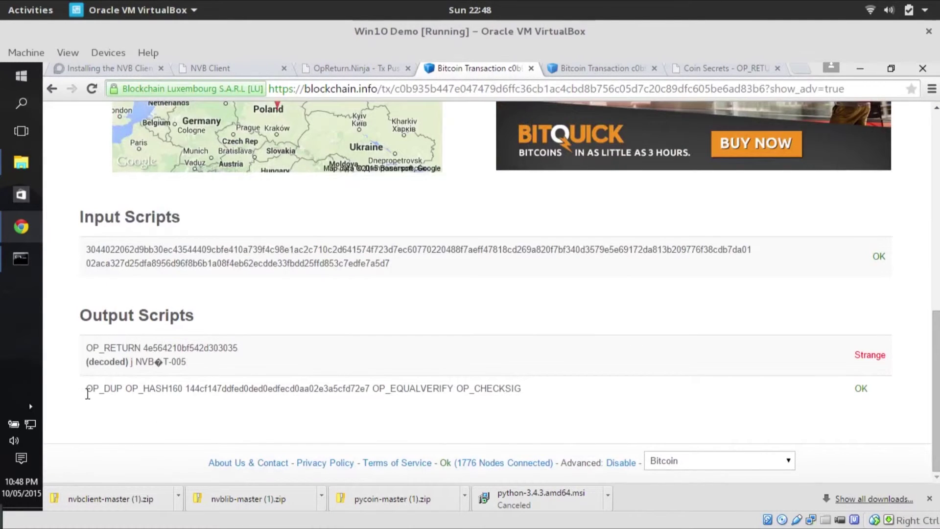
left_click_drag(137, 347, 210, 362)
left_click(233, 347)
scroll(456, 385, "up", 10)
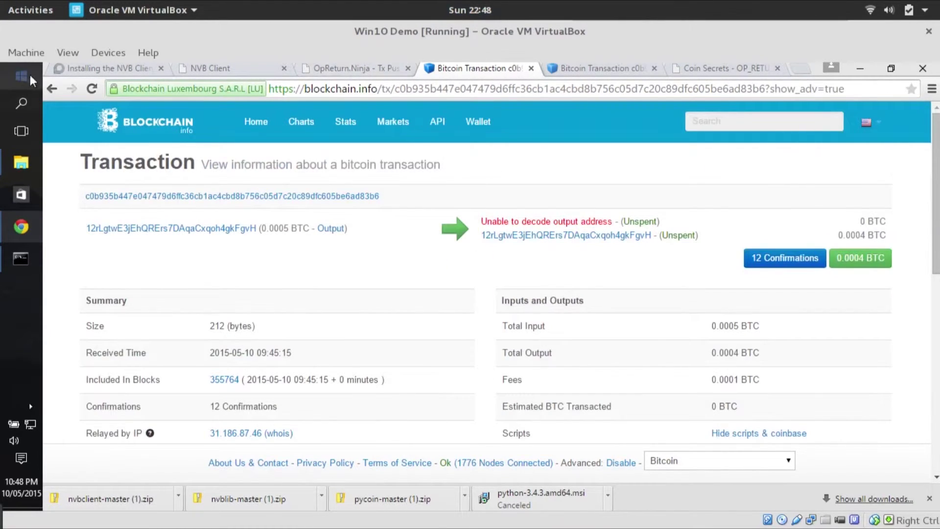
Step: Return from the blockchain.info transaction to NVB Explorer and bring up the list of resolutions
left_click(51, 89)
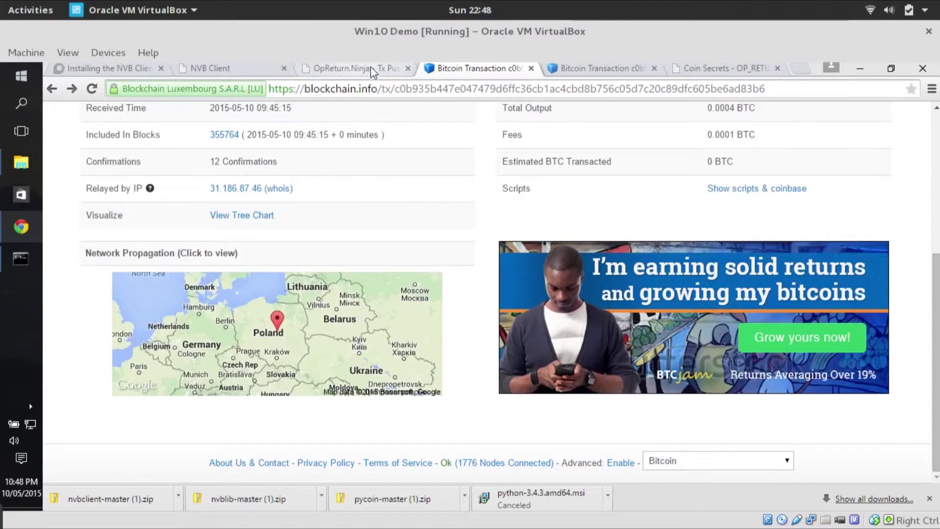
left_click(372, 69)
left_click(603, 69)
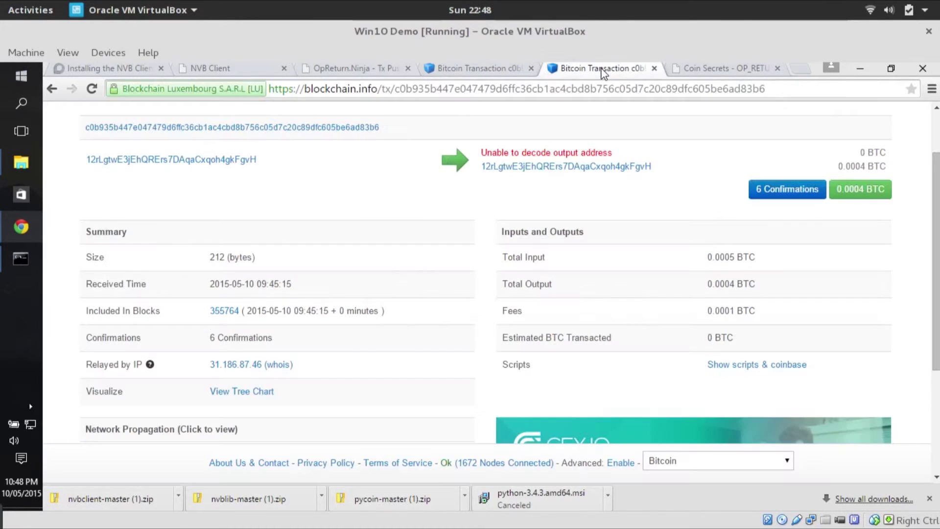
left_click(494, 68)
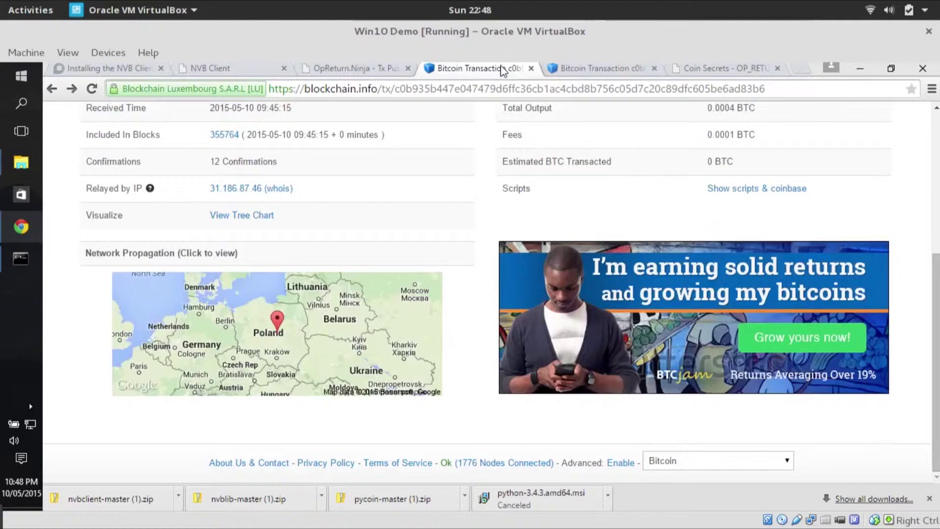
left_click(51, 89)
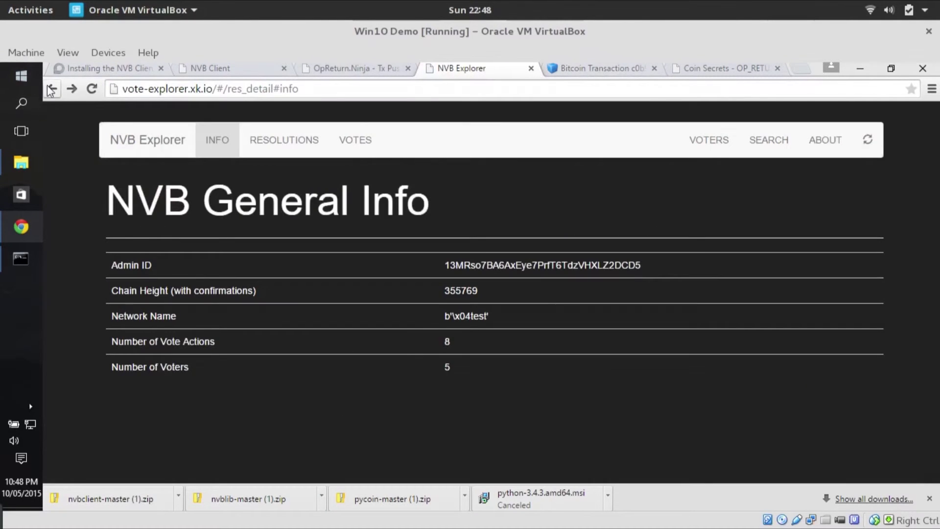
left_click(265, 143)
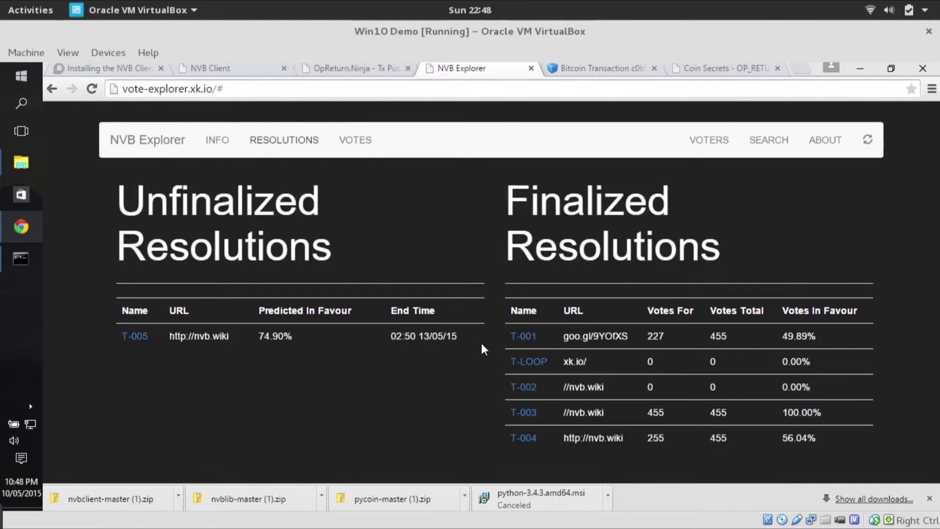
Step: Switch the Win10 Demo virtual machine to full screen
key("Control_R+f")
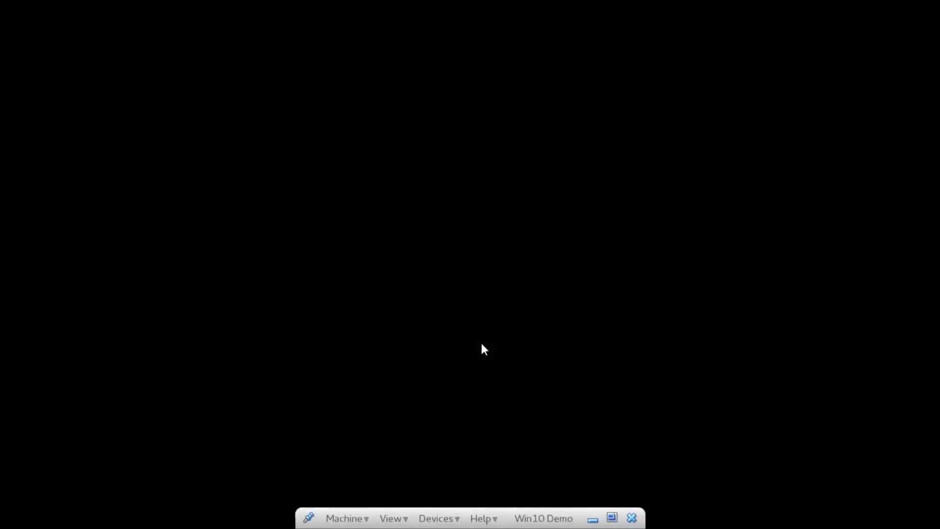
key("super")
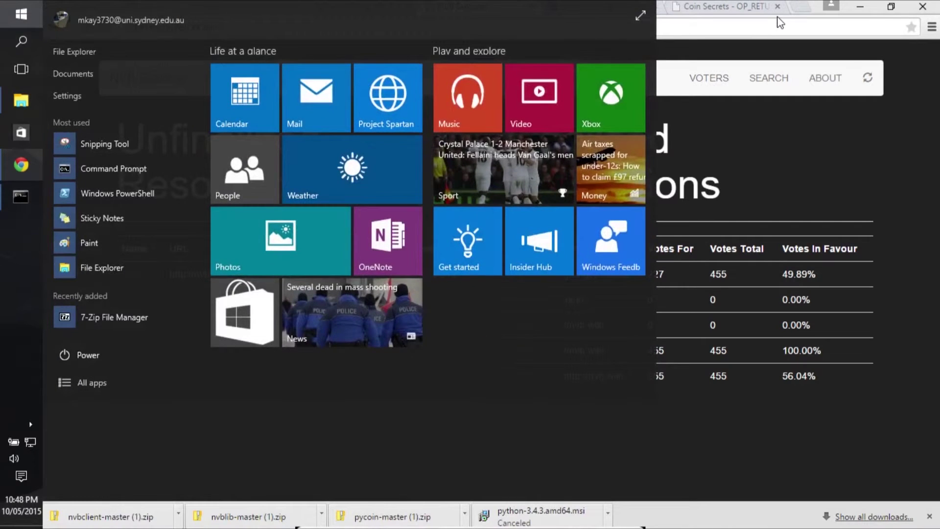
key("super")
Step: Open nvbclient.xk.io in a new browser tab and authenticate to the hosted NVB Client
key("ctrl+t")
type("nvbc")
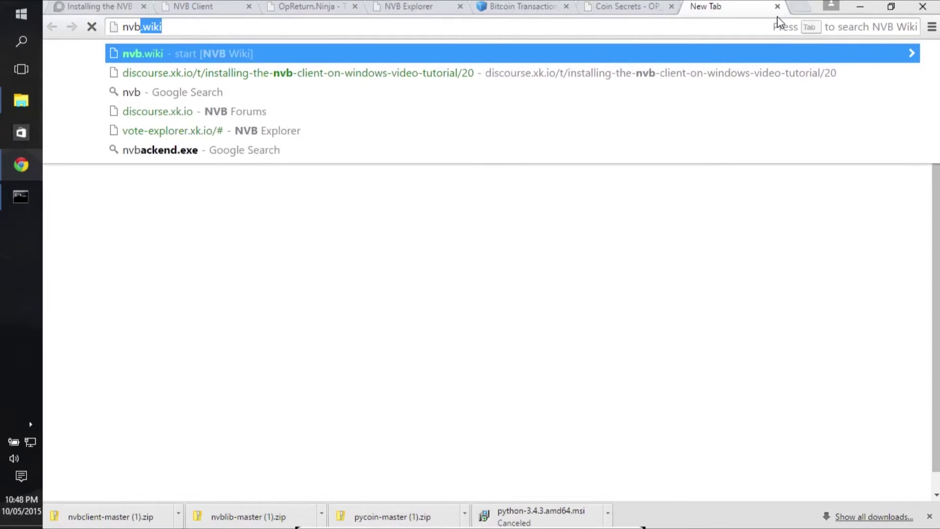
type("lient.xk.io")
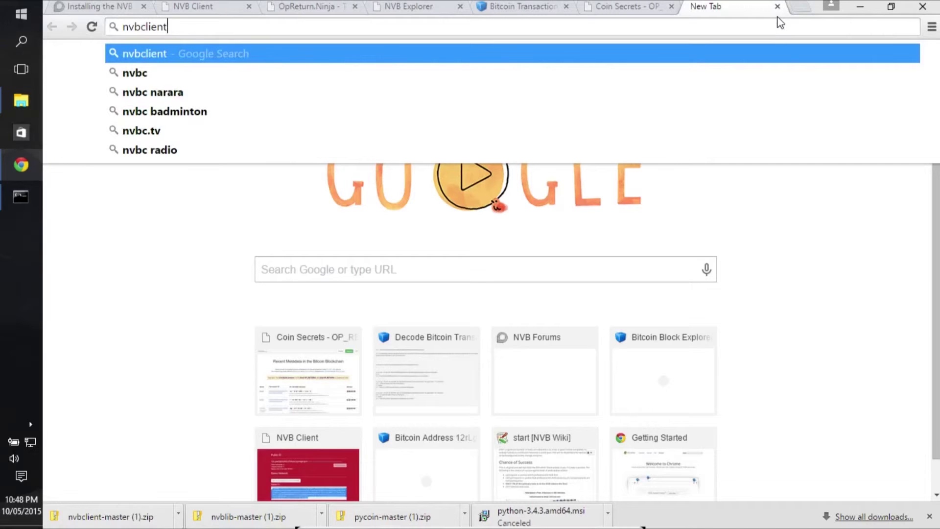
key("Return")
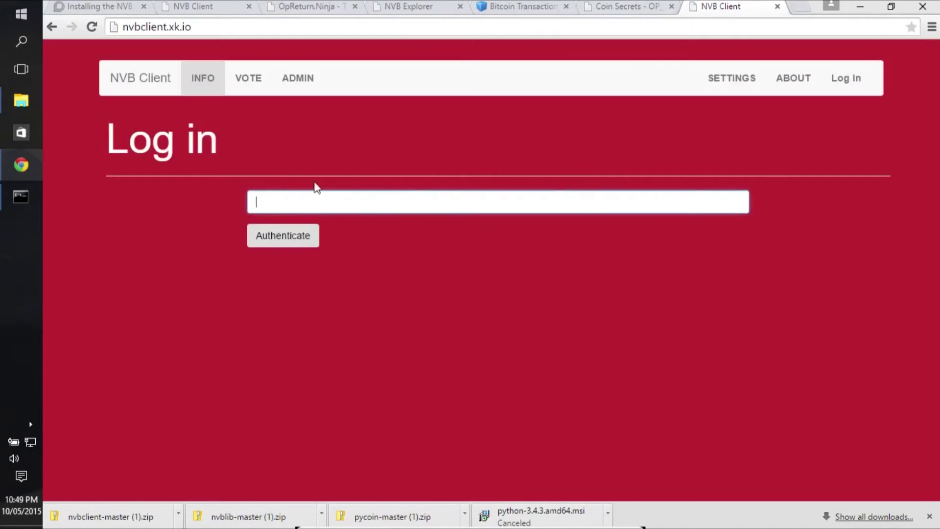
left_click(292, 228)
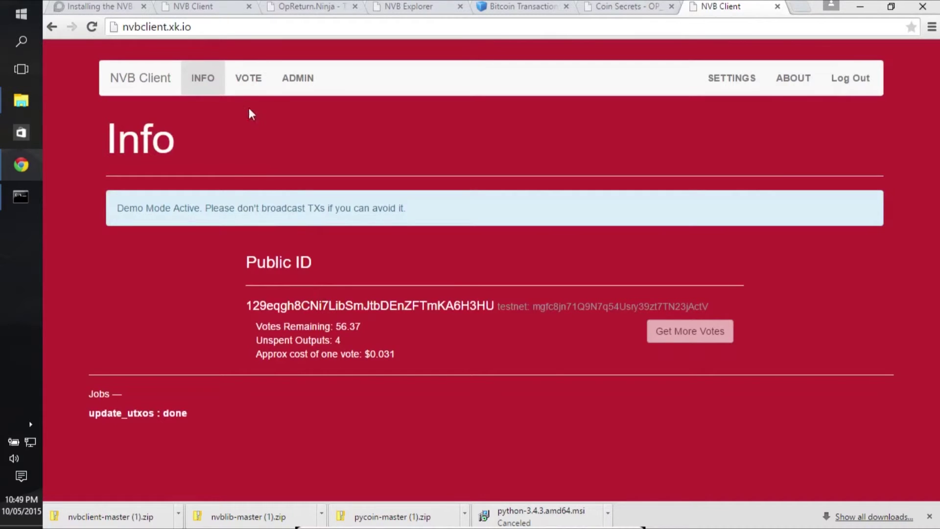
Step: Prepare a vote on resolution T-005 in the hosted client, set to 20.4% Yes and 79.6% No
left_click(248, 78)
left_click(296, 275)
key("BackSpace")
key("BackSpace")
key("BackSpace")
key("BackSpace")
key("BackSpace")
key("BackSpace")
type("T-005")
left_click(375, 333)
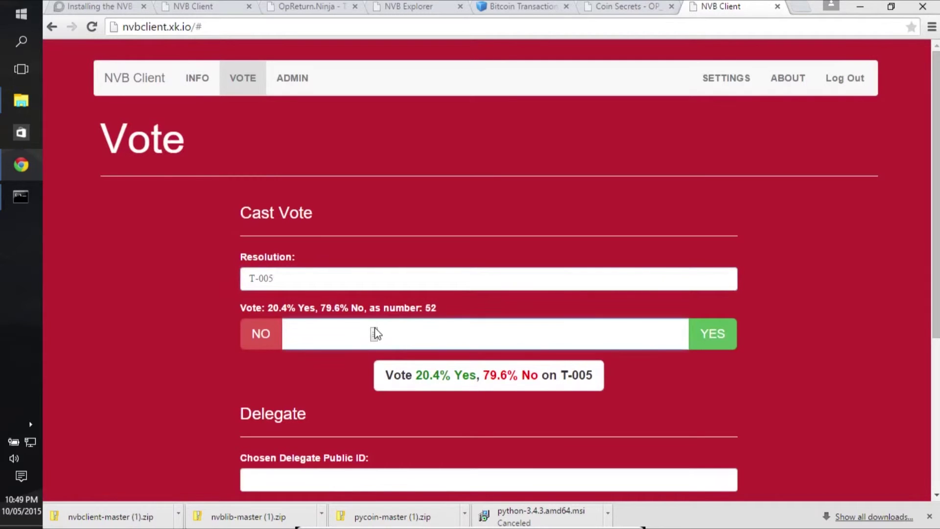
Step: Generate the signed transaction for the T-005 vote and select its whole hex text for copying
scroll(552, 377, "down", 1)
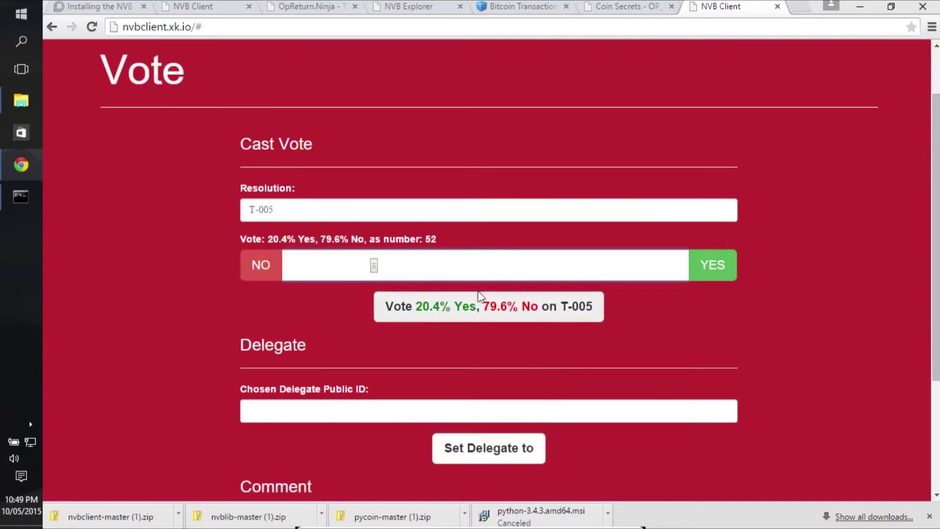
left_click(424, 318)
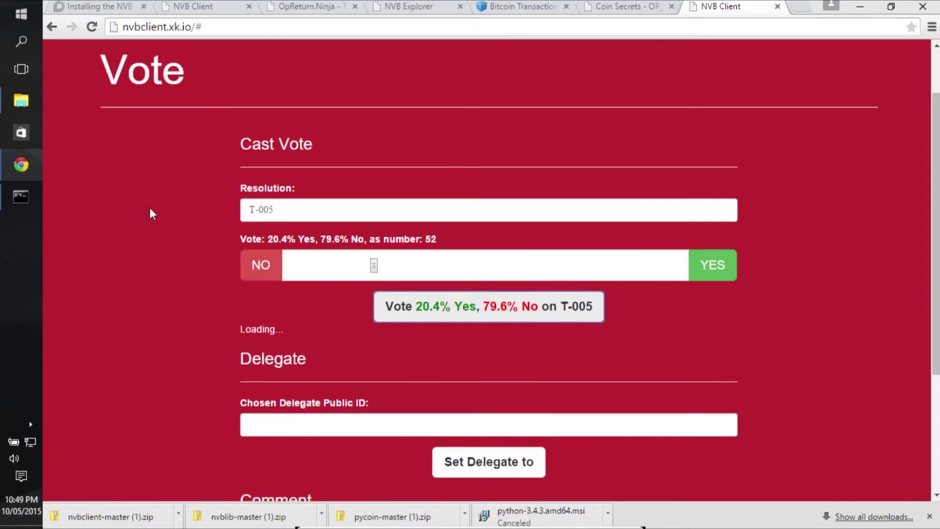
left_click(315, 362)
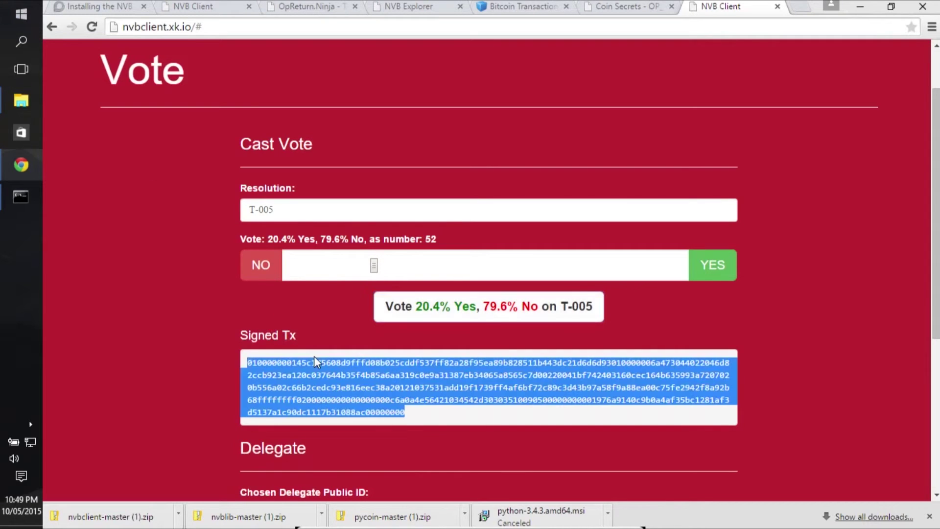
Step: Open opreturn.ninja in a new tab, paste the signed transaction hex and push it to the network
key("ctrl+t")
type("op")
key("Return")
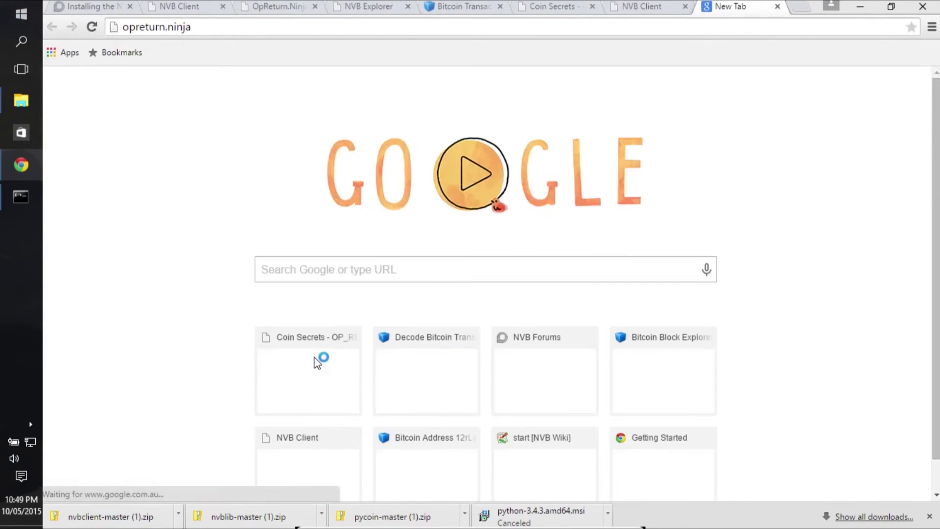
left_click(504, 220)
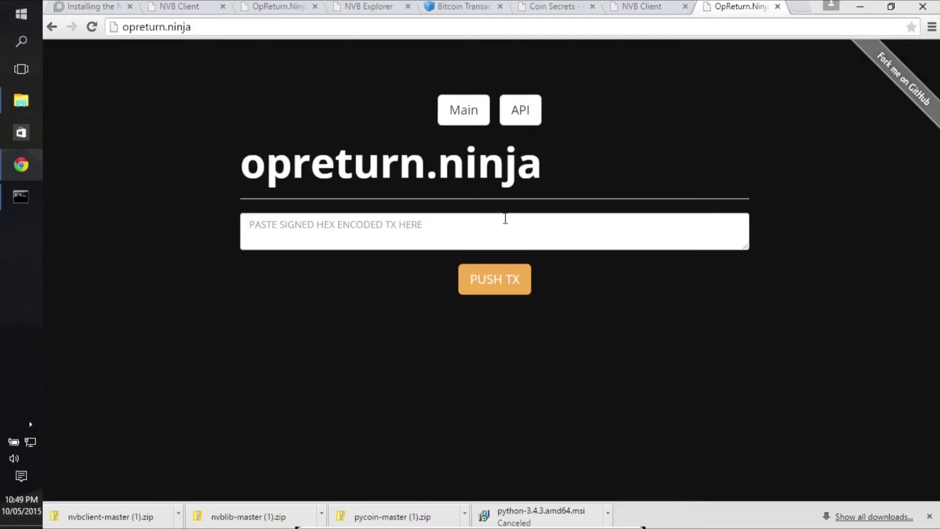
key("ctrl+v")
left_click(500, 294)
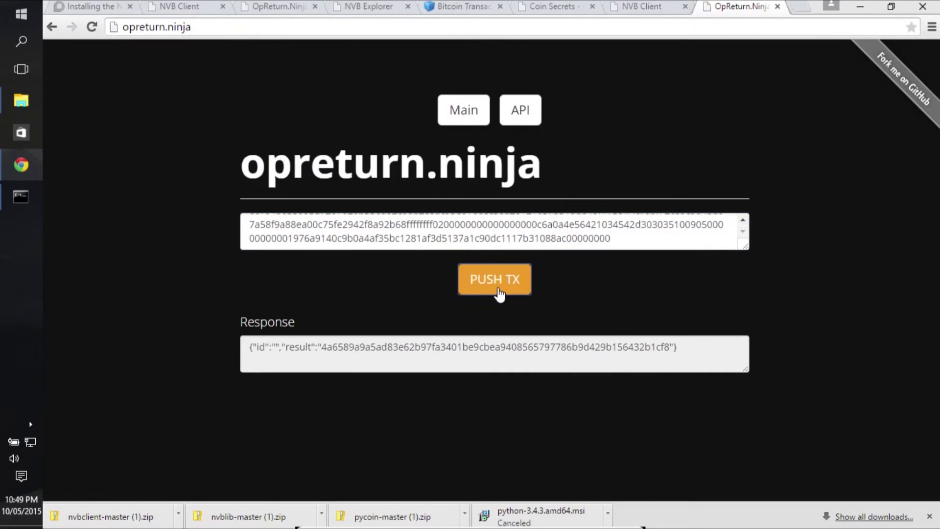
Step: Return to NVB Explorer and bring up the list of all votes to review the recorded vote scalars
left_click(654, 6)
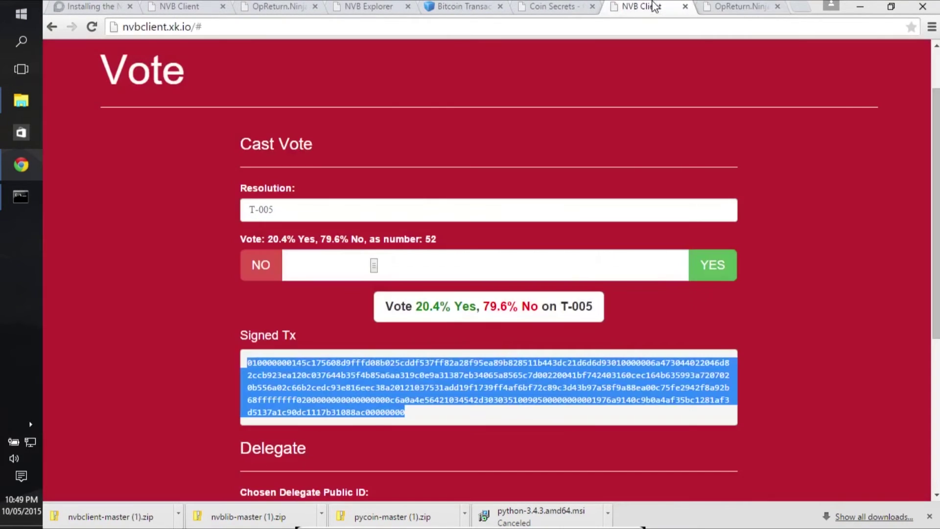
left_click(548, 6)
left_click(468, 7)
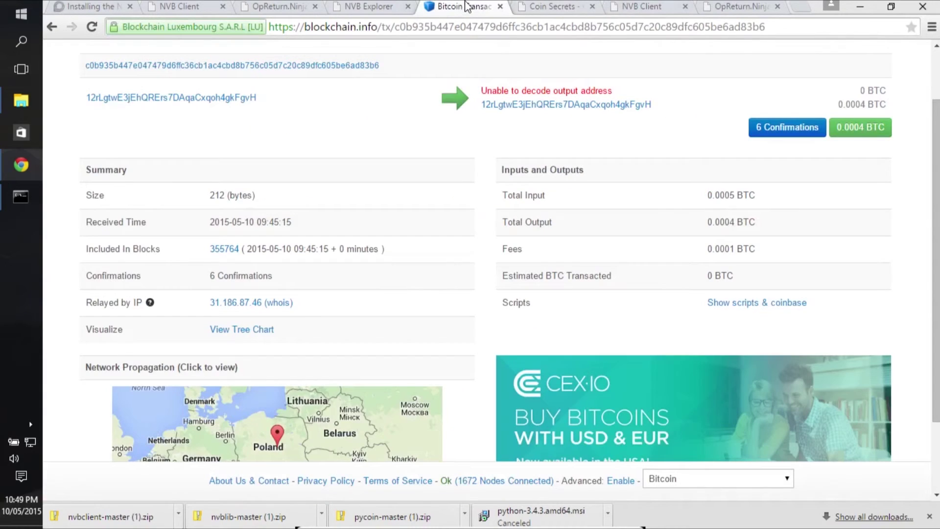
left_click(366, 10)
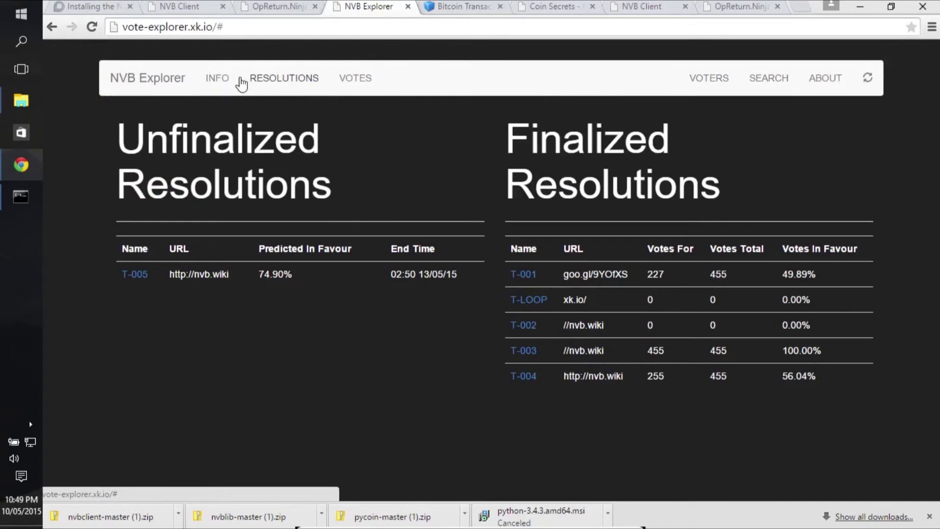
left_click(311, 76)
left_click(349, 76)
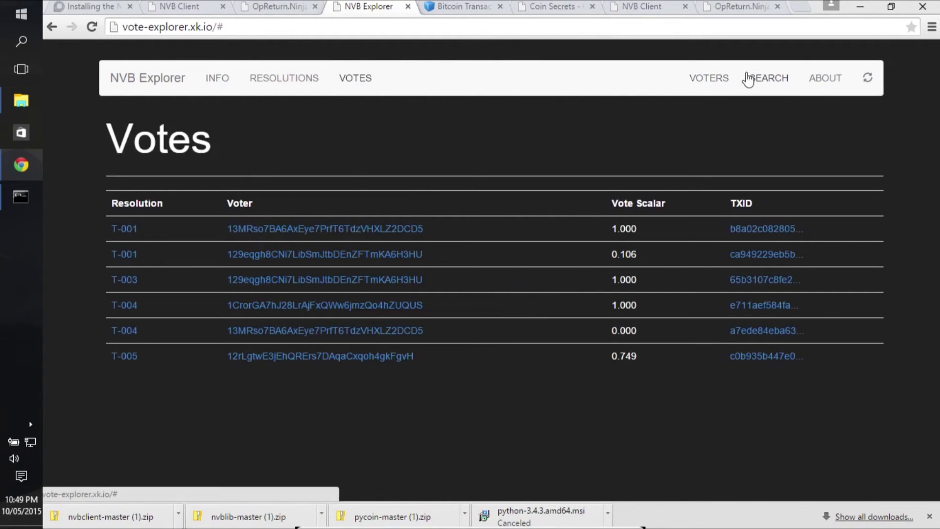
Step: Check the voters' delegates and vote numbers, and open resolution T-005 from the votes list to examine its details
left_click(705, 80)
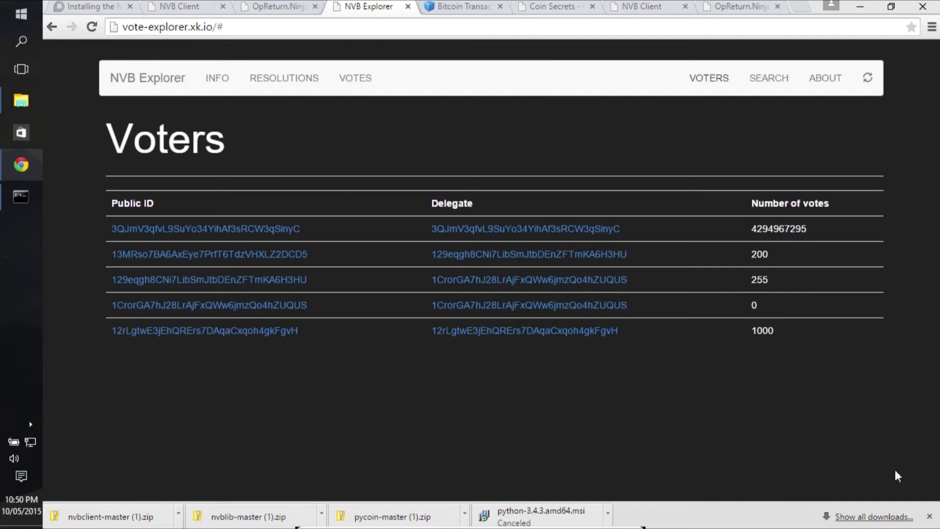
left_click(367, 81)
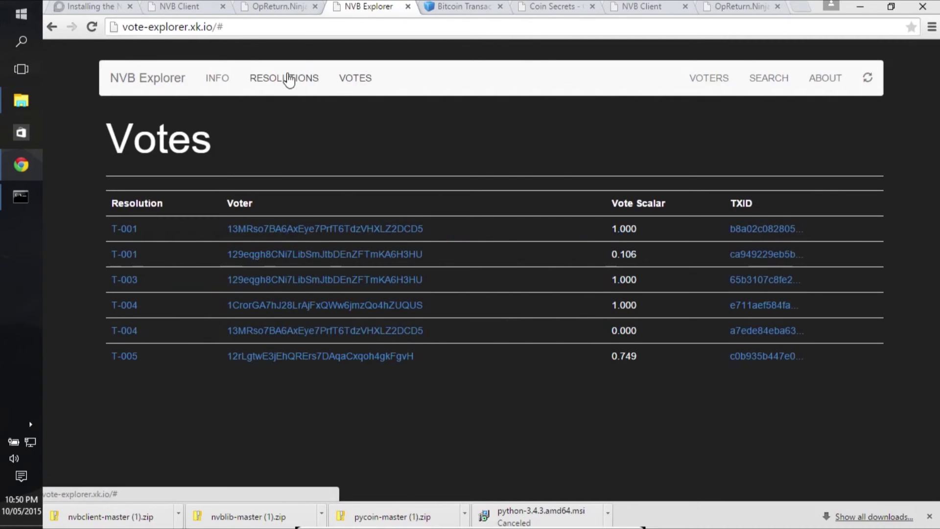
left_click(128, 356)
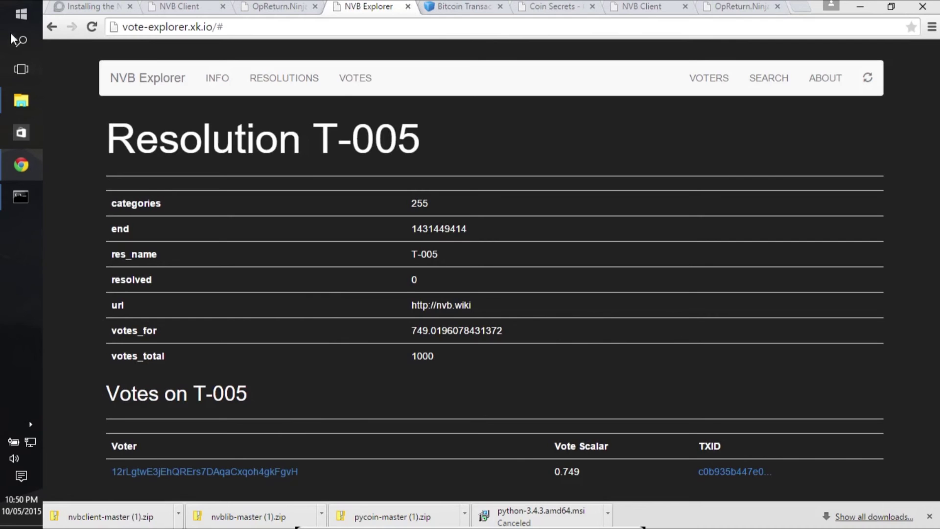
Step: Take the Win10 Demo virtual machine out of full screen and switch to SimpleScreenRecorder on the host
key("Control_R+f")
key("super")
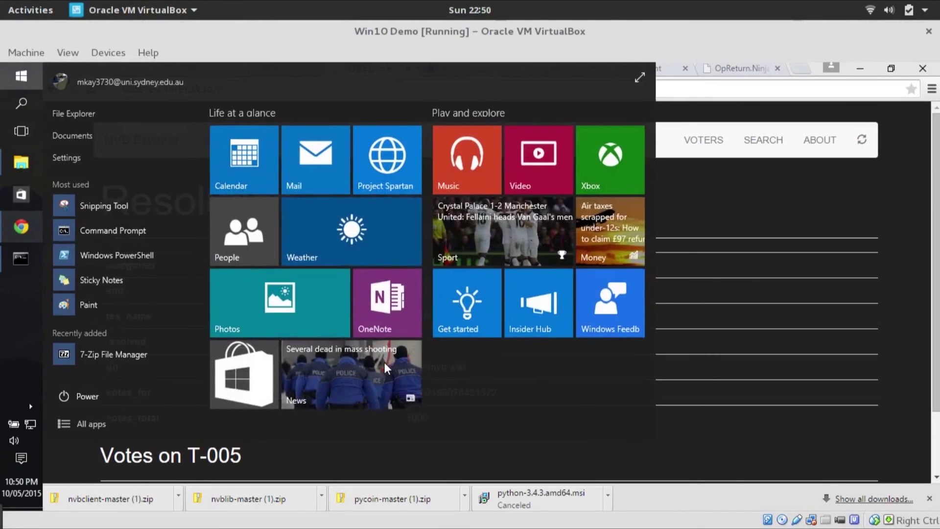
mouse_move(2, 2)
left_click(653, 427)
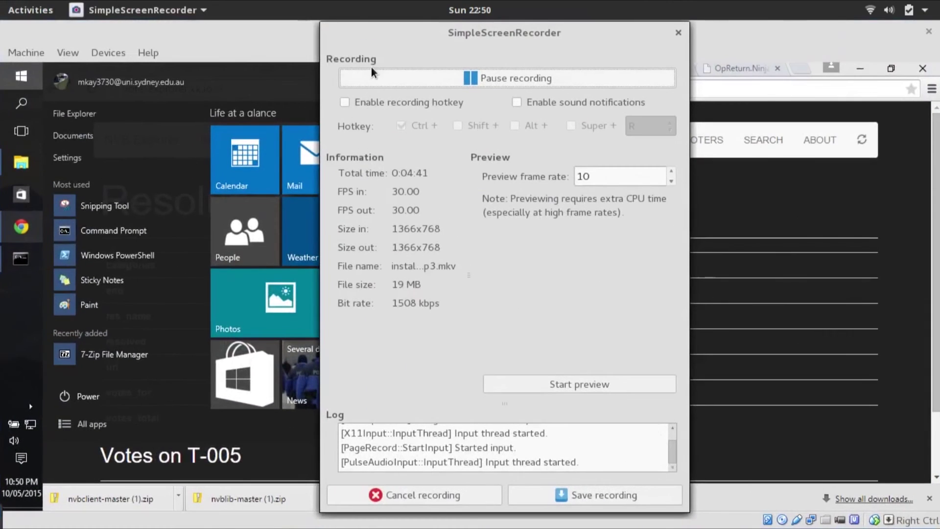